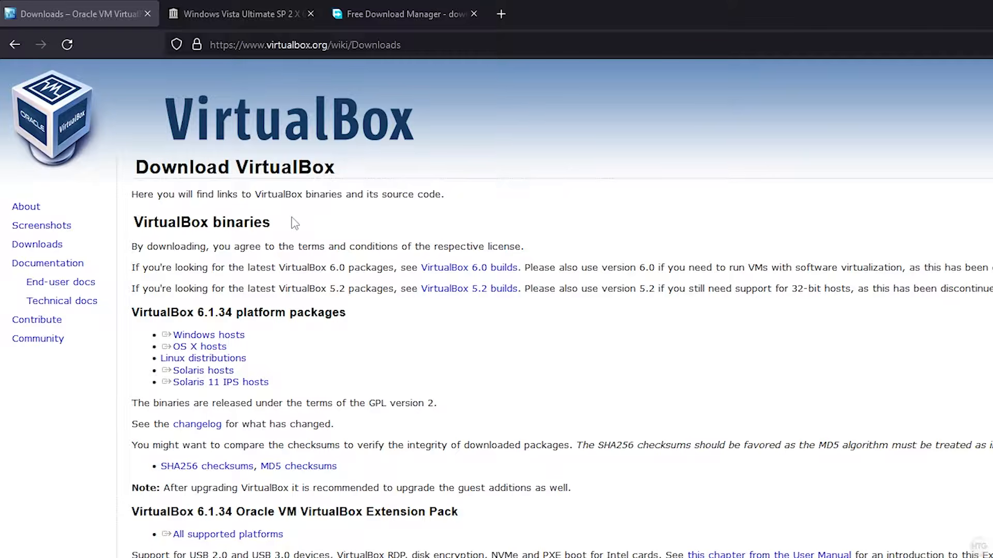
Switch to the Internet Archive page for Windows Vista and check the edition, service pack and architecture in its title.
click(246, 10)
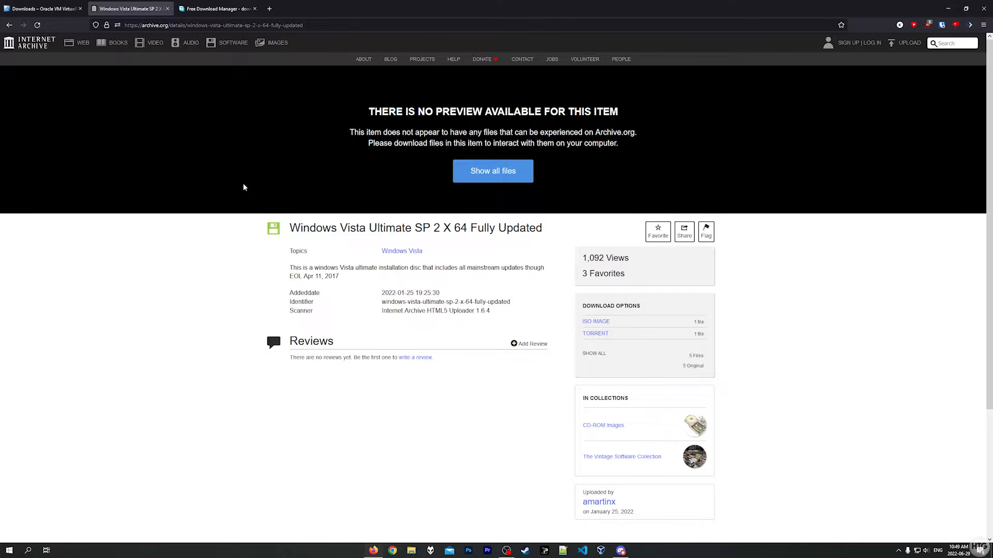
drag(290, 228, 411, 231)
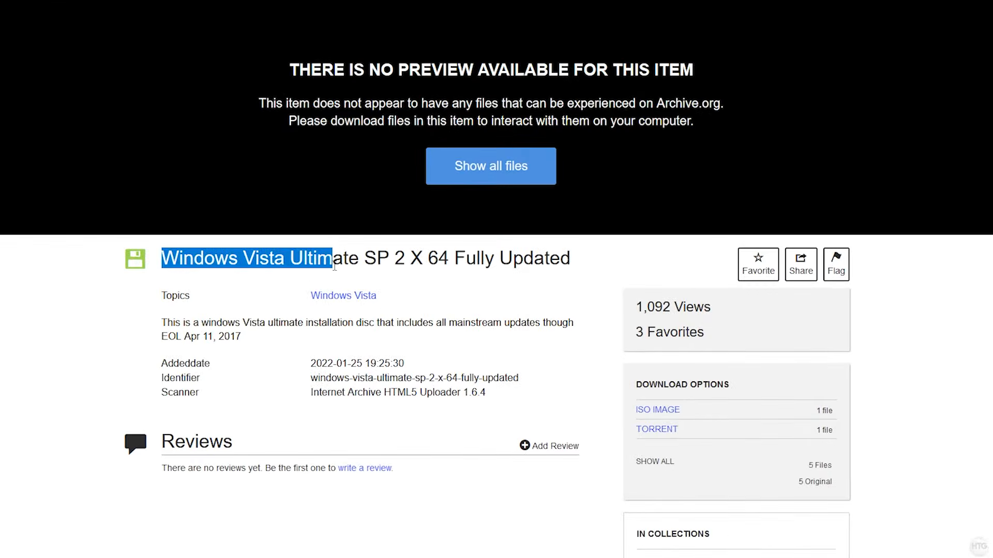
drag(358, 261, 453, 275)
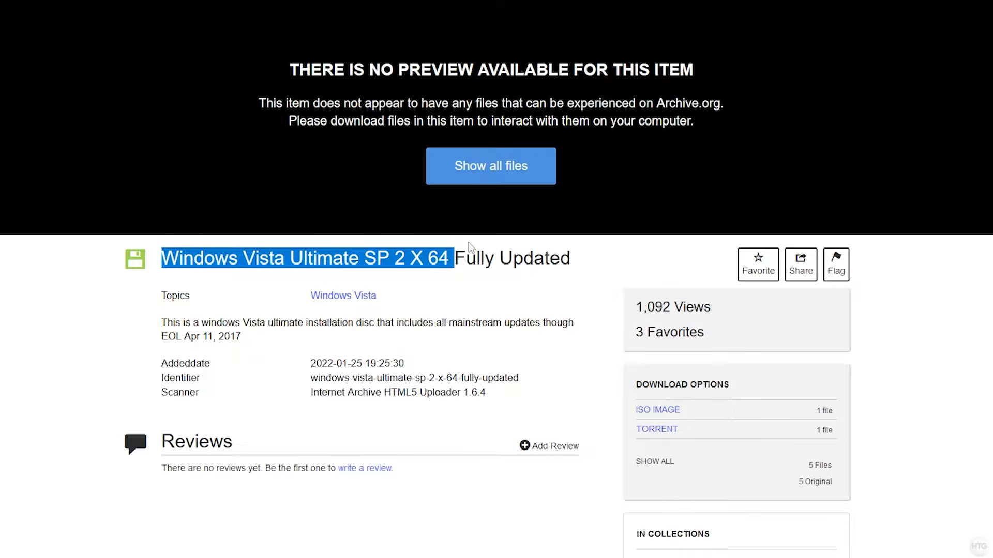
click(465, 247)
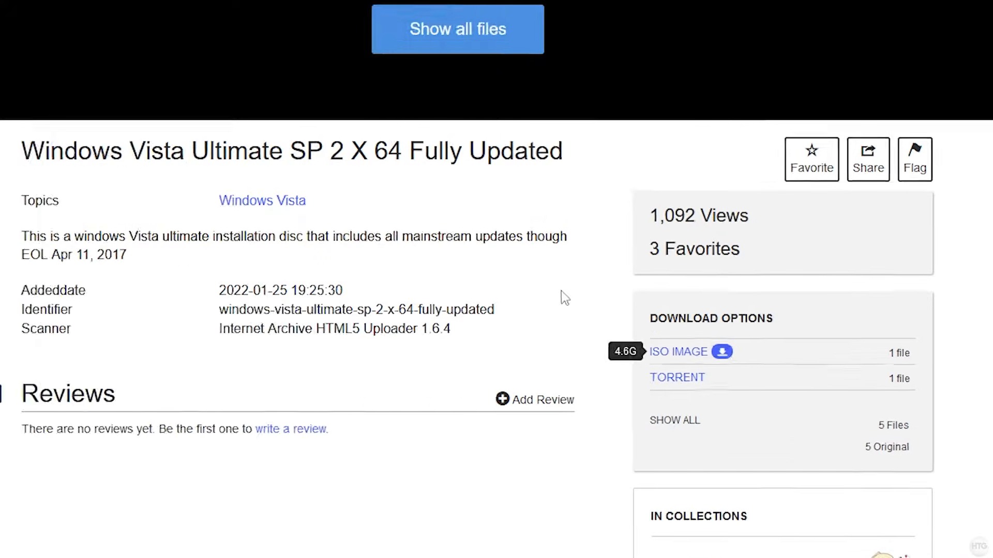
click(551, 282)
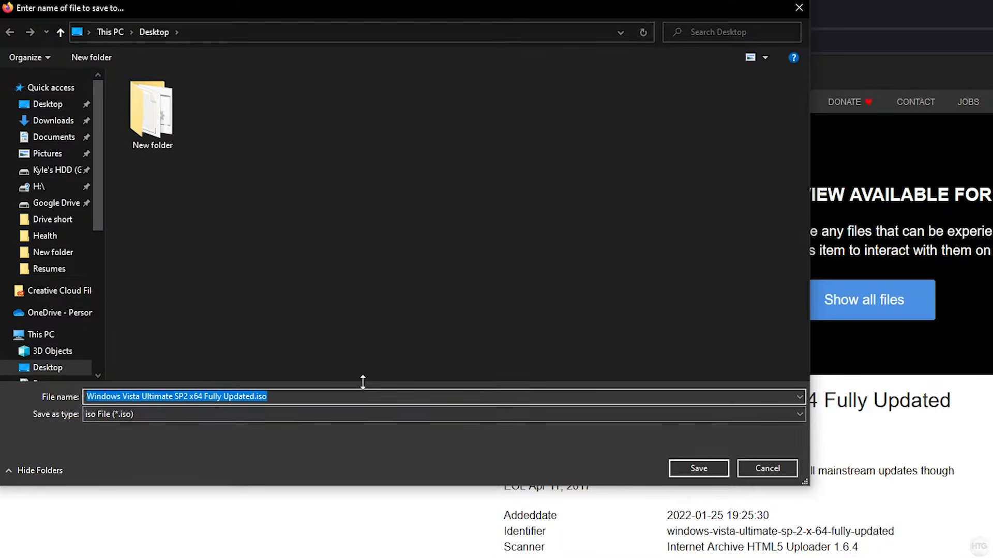
click(698, 469)
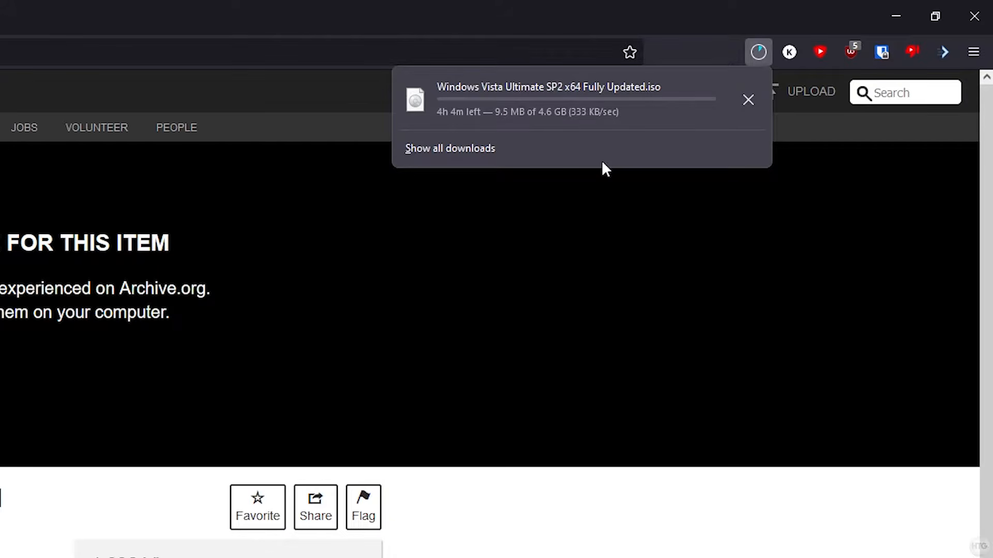
click(748, 99)
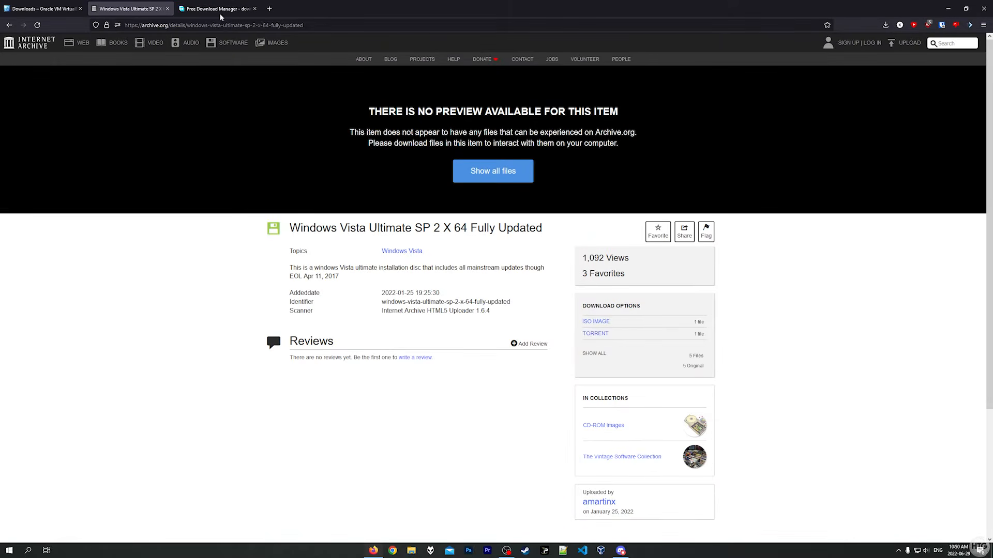
Show the Free Download Manager website and launch the installed Free Download Manager application.
click(214, 7)
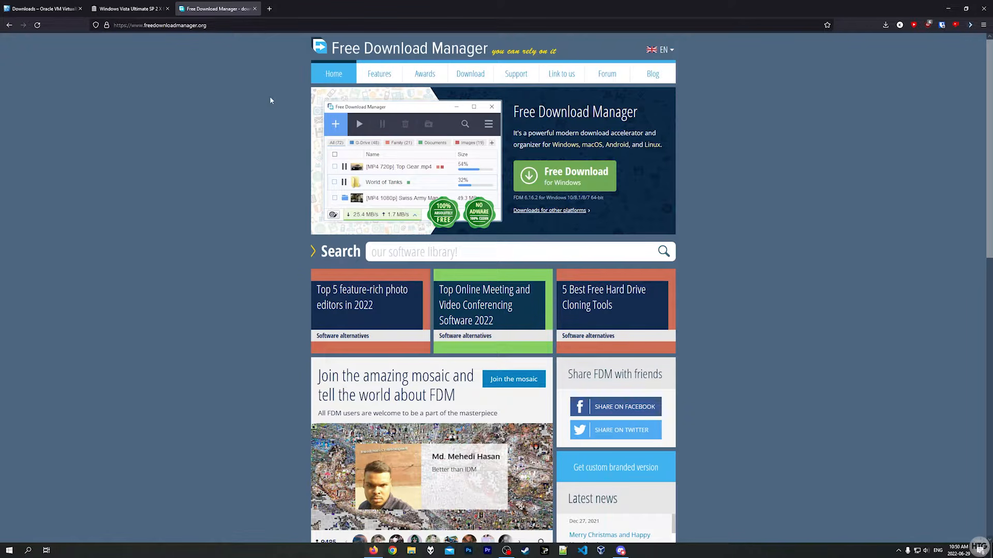
key(super)
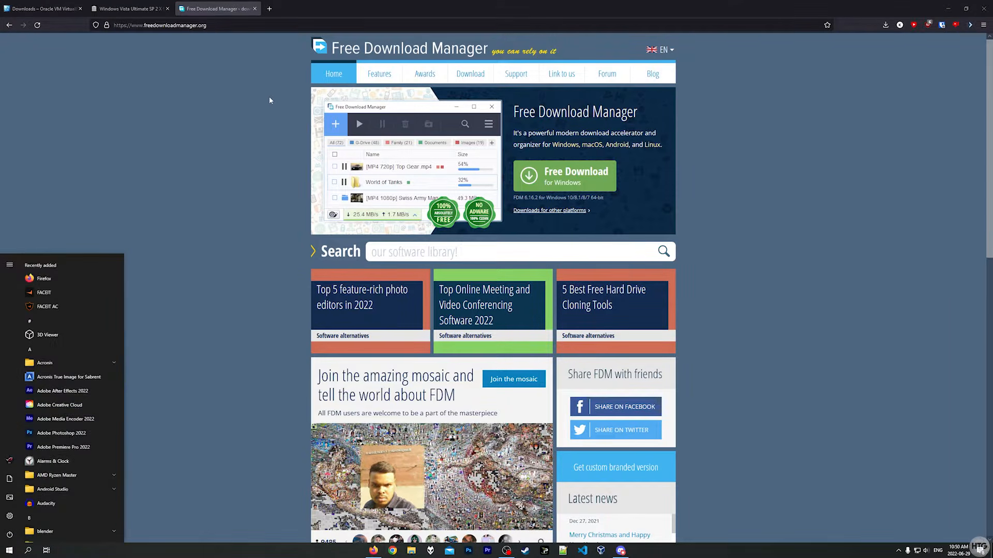
text(fre)
key(Return)
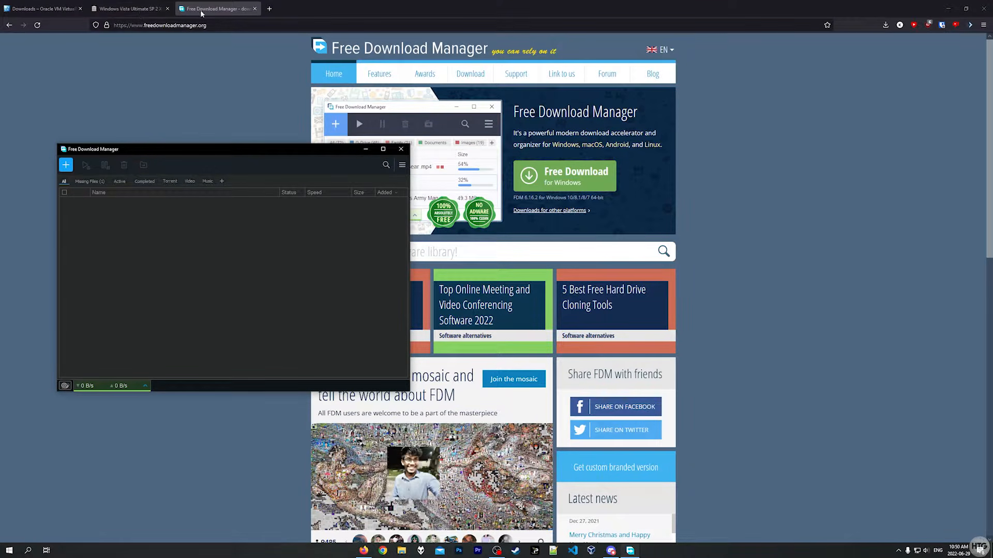
Copy the ISO image link from the Windows Vista archive page and add it as a download in Free Download Manager.
click(158, 9)
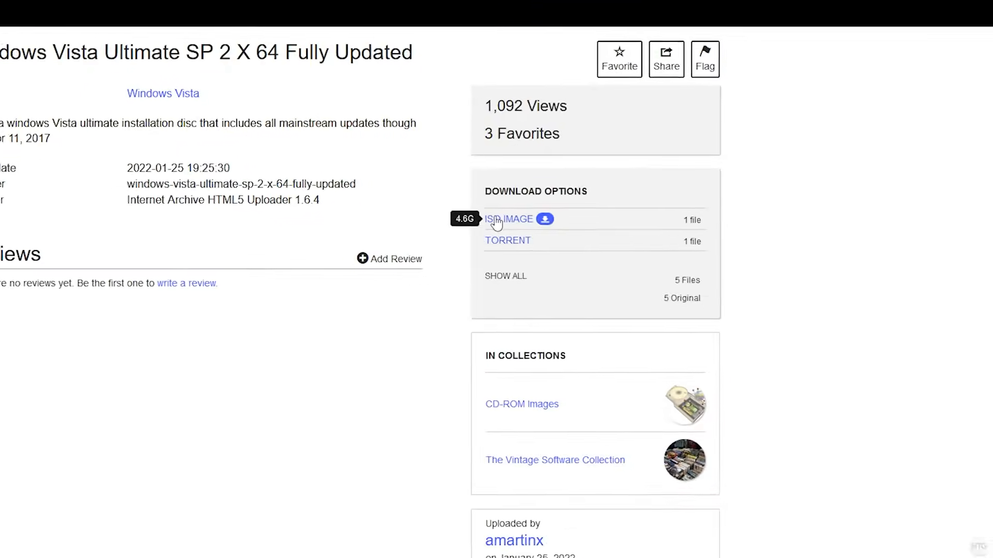
right_click(593, 322)
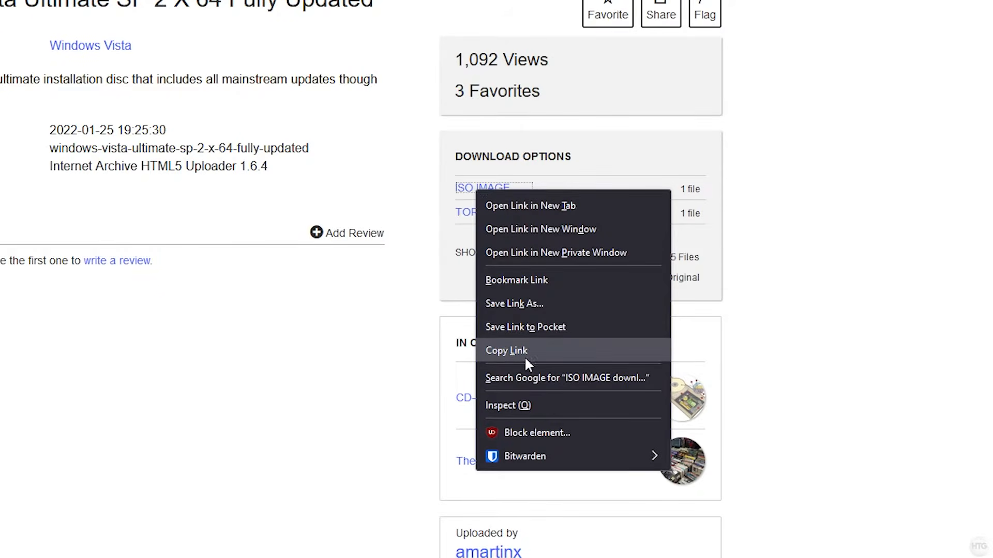
click(507, 350)
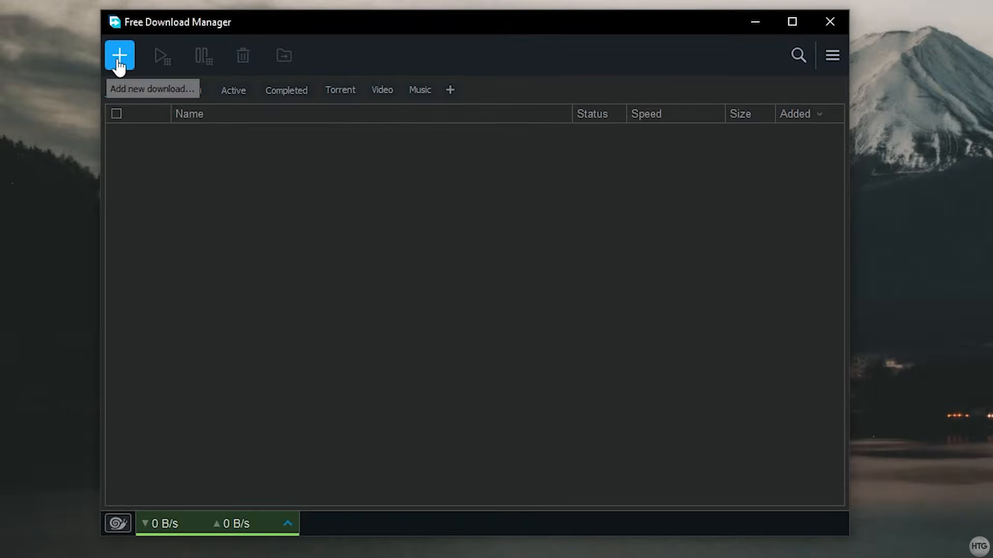
click(115, 142)
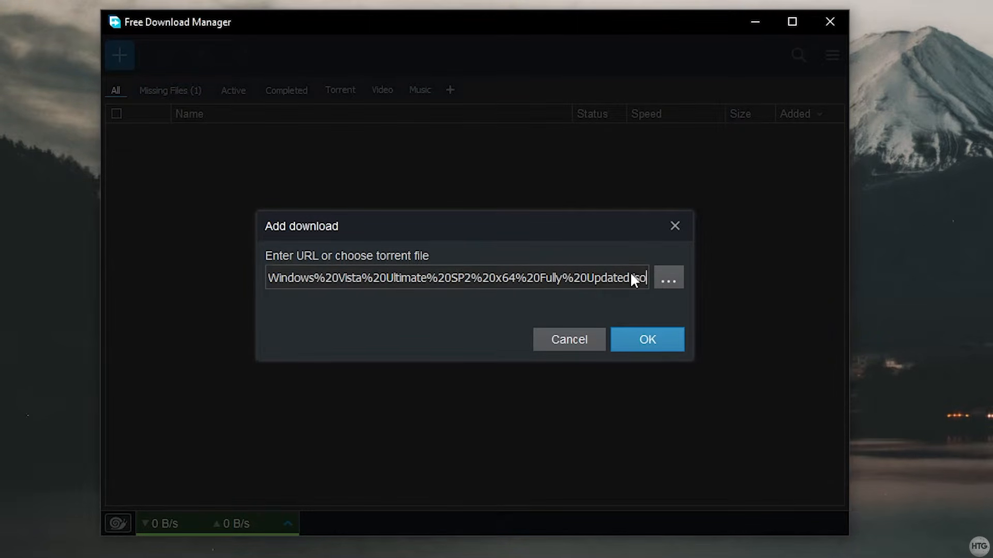
click(657, 342)
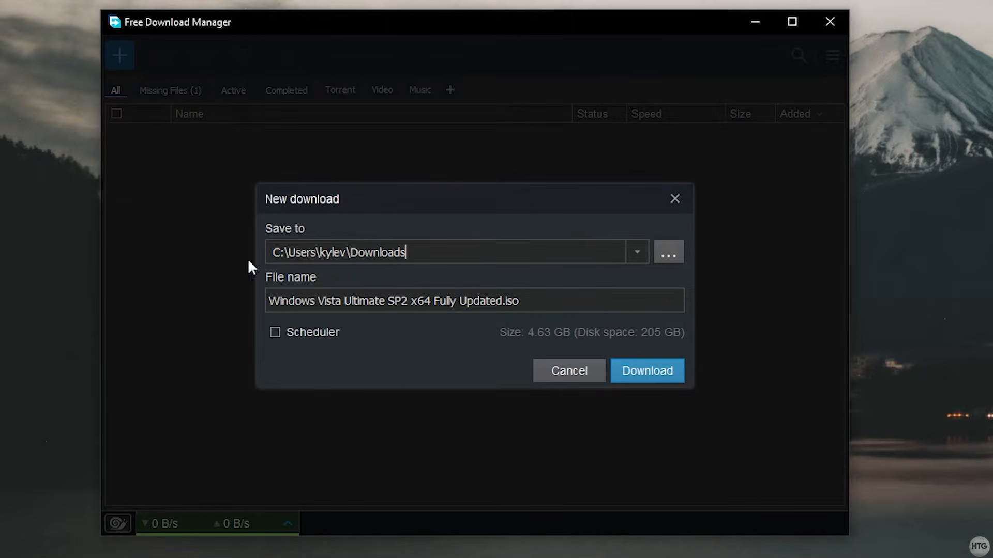
Set the save folder to Desktop, download the Windows Vista ISO there, and close Free Download Manager.
click(668, 251)
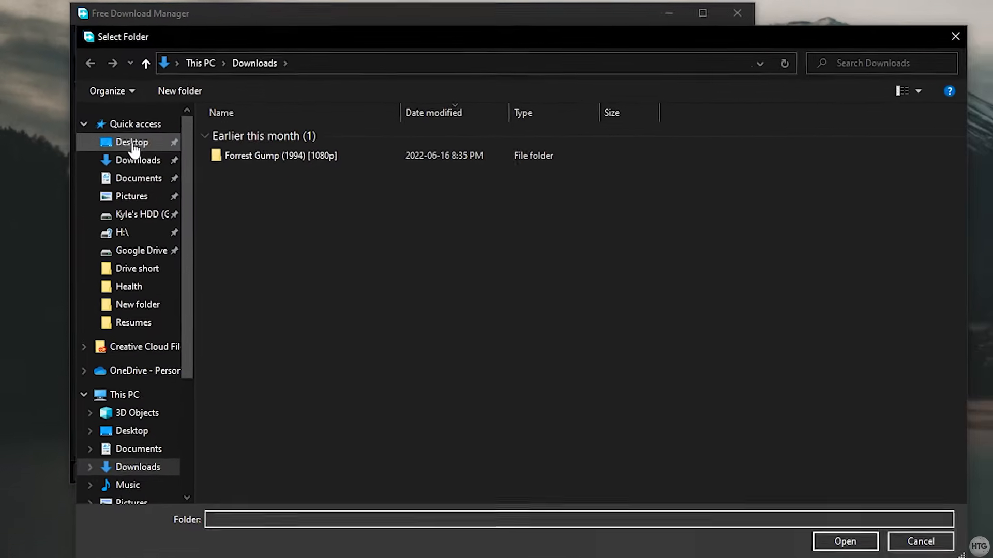
click(168, 163)
click(811, 518)
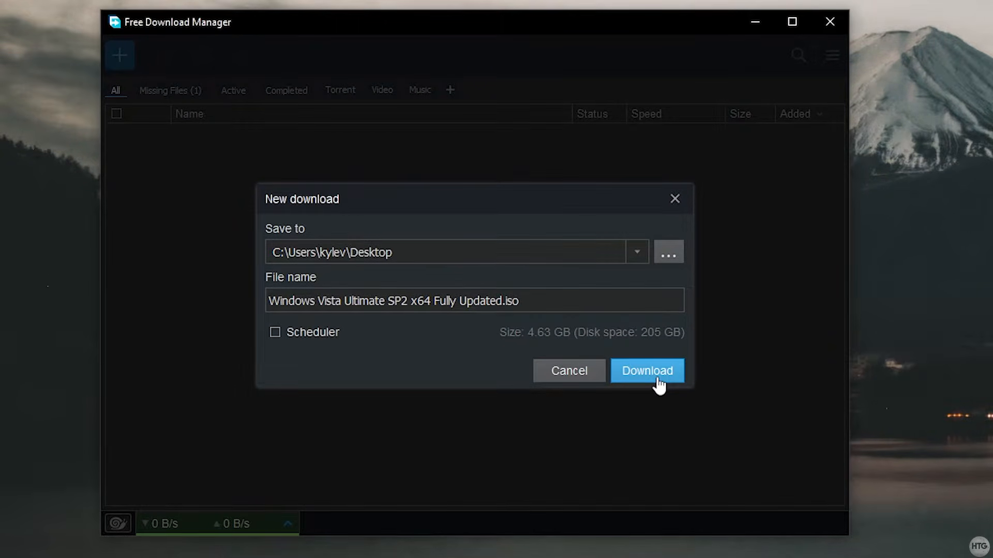
click(658, 380)
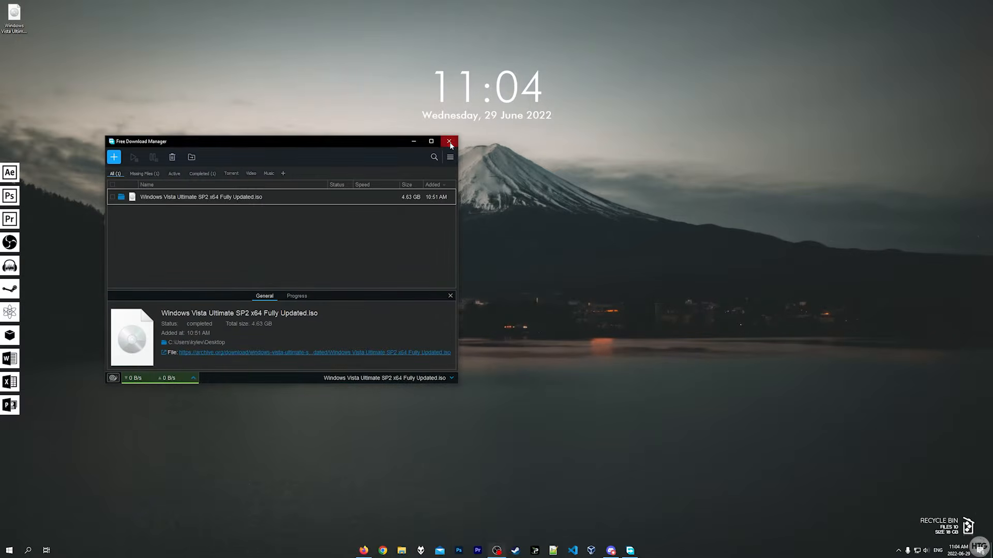
click(829, 22)
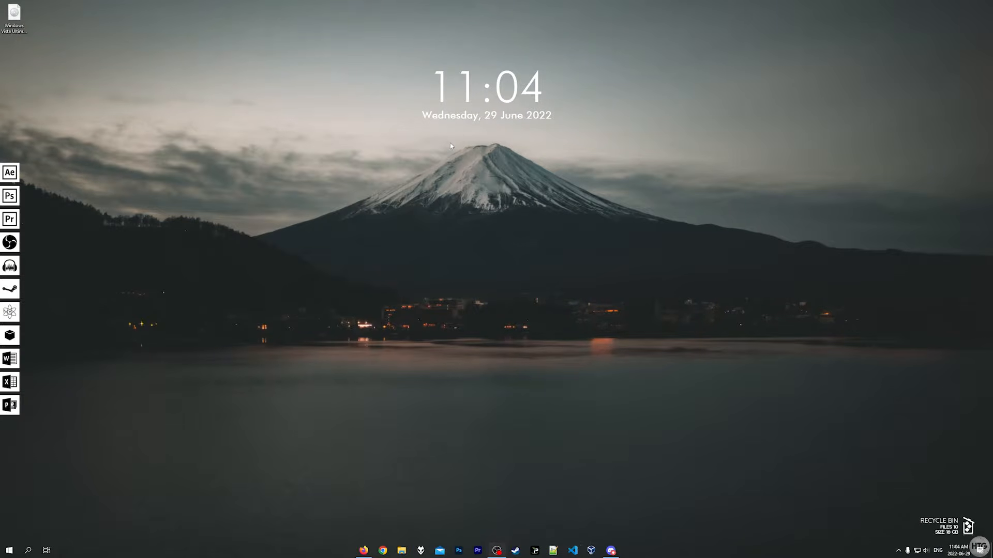
Open Oracle VM VirtualBox and check the CPU's virtualization status in Task Manager's performance details.
click(601, 551)
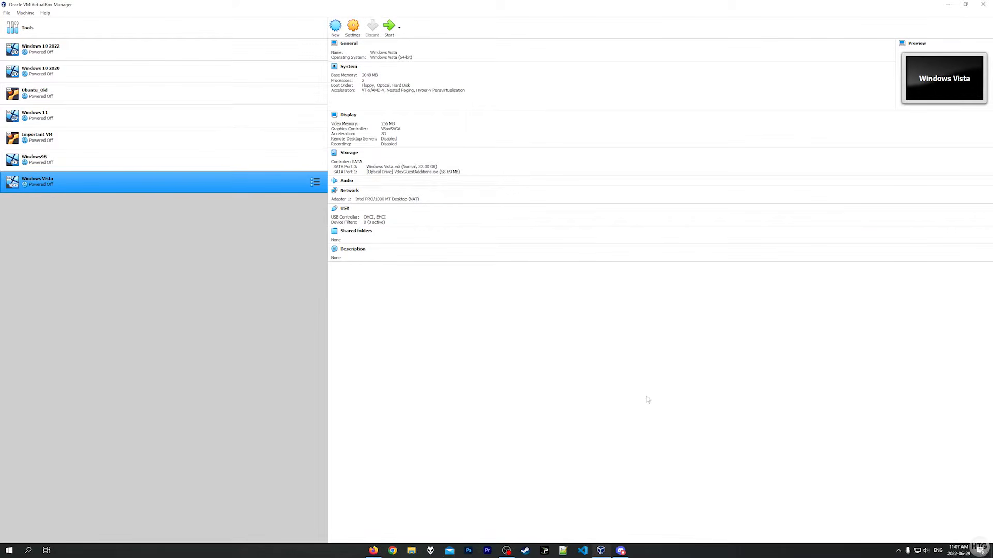
right_click(672, 551)
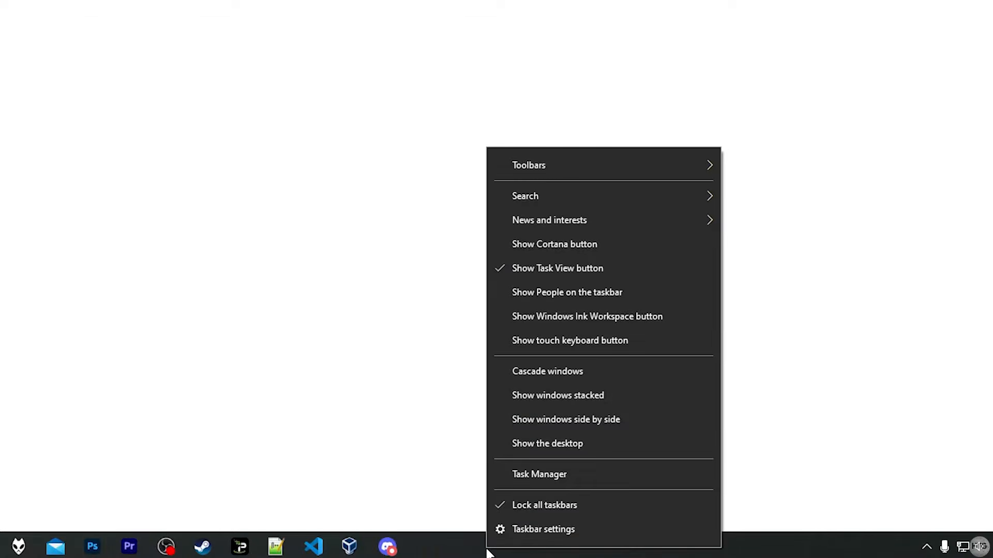
click(536, 473)
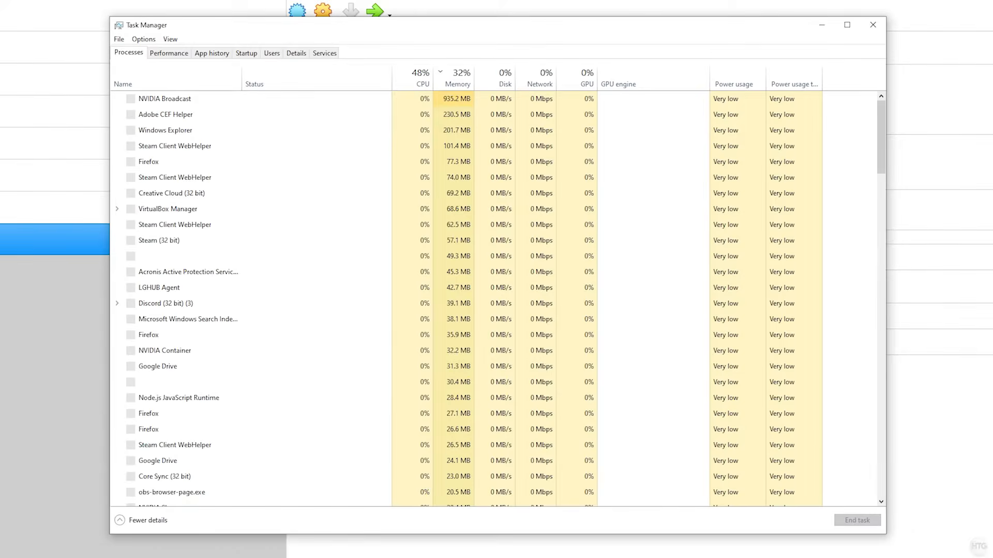
click(177, 54)
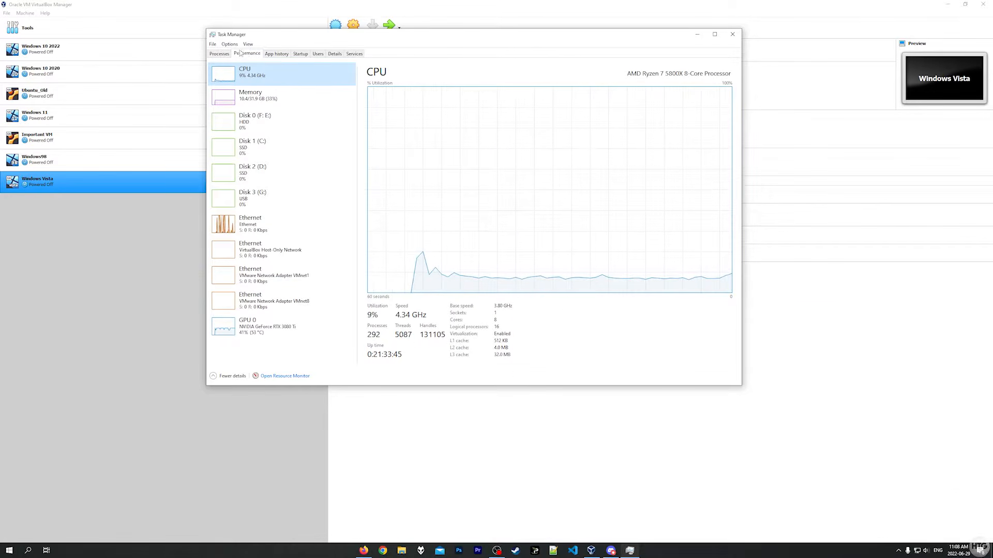
click(732, 35)
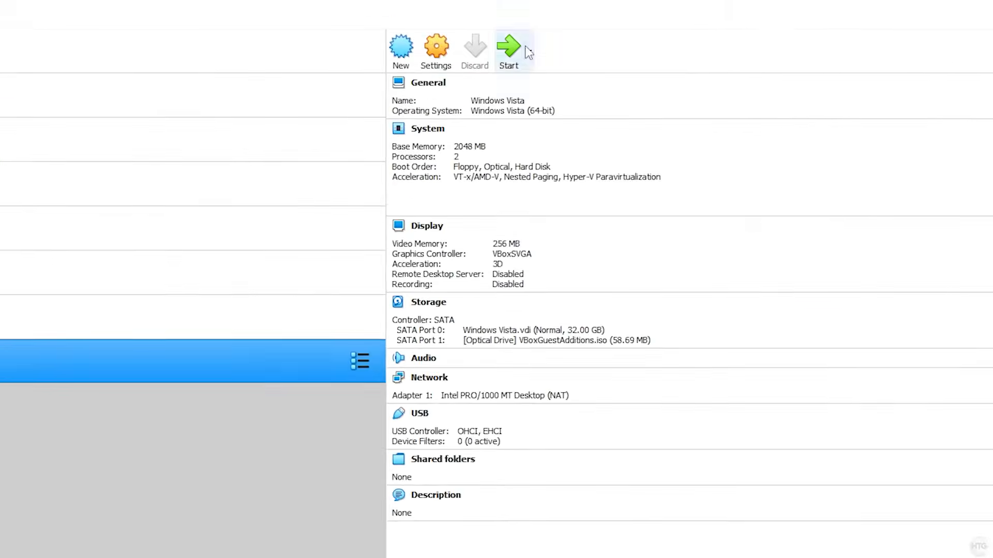
Start creating a new virtual machine and name it "Vista Tutorial".
click(405, 53)
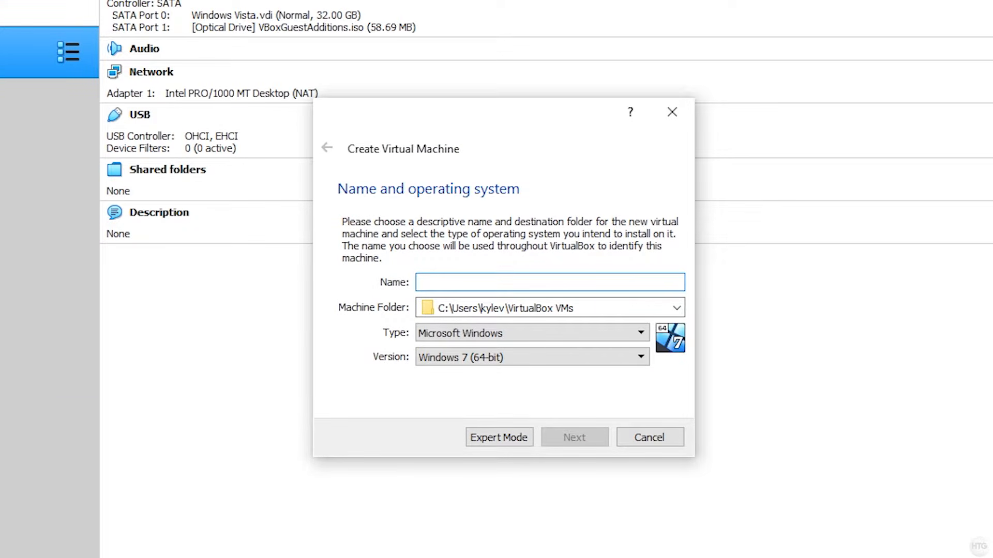
text(Vista)
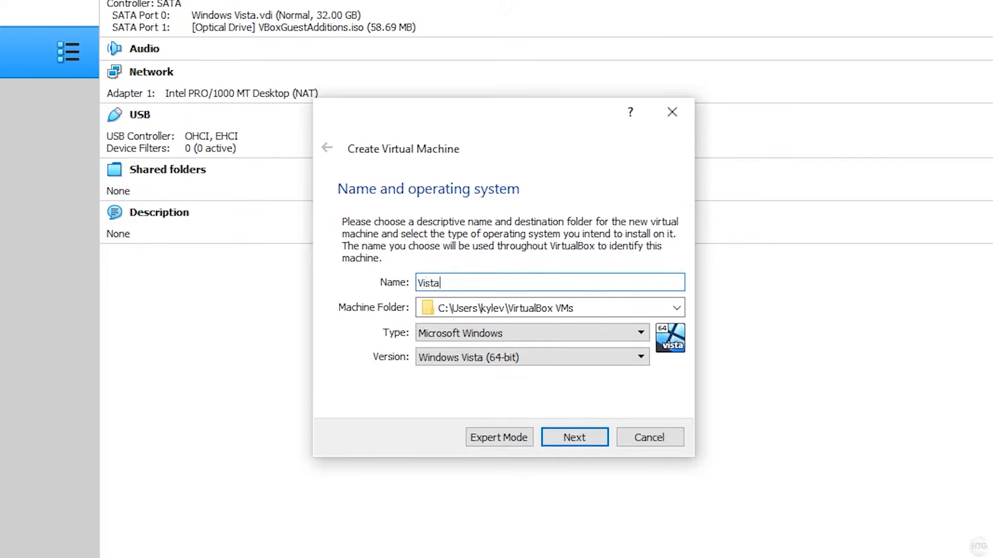
text( Tutorial)
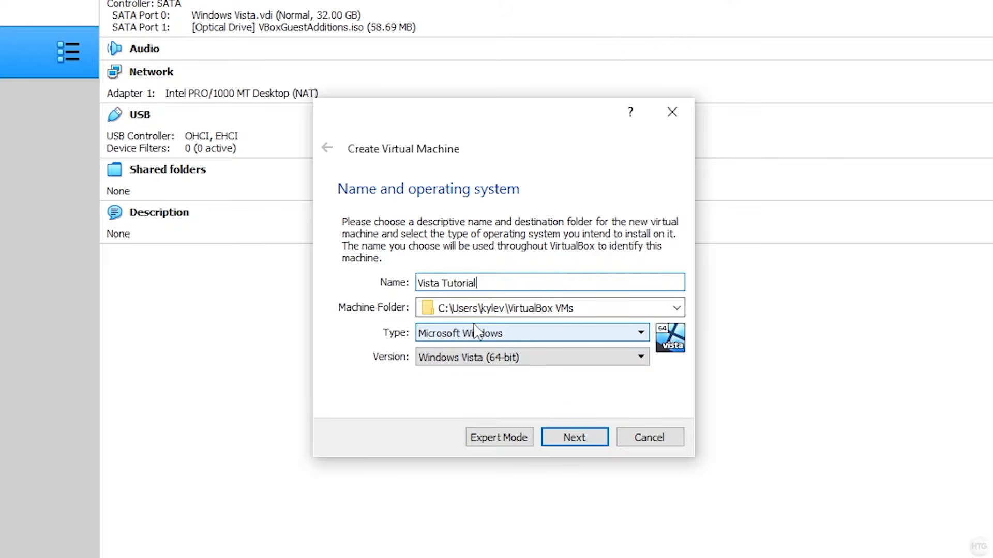
Set the machine folder to D:\VirtualBox VM and choose Windows Vista (64-bit) as the version.
click(676, 308)
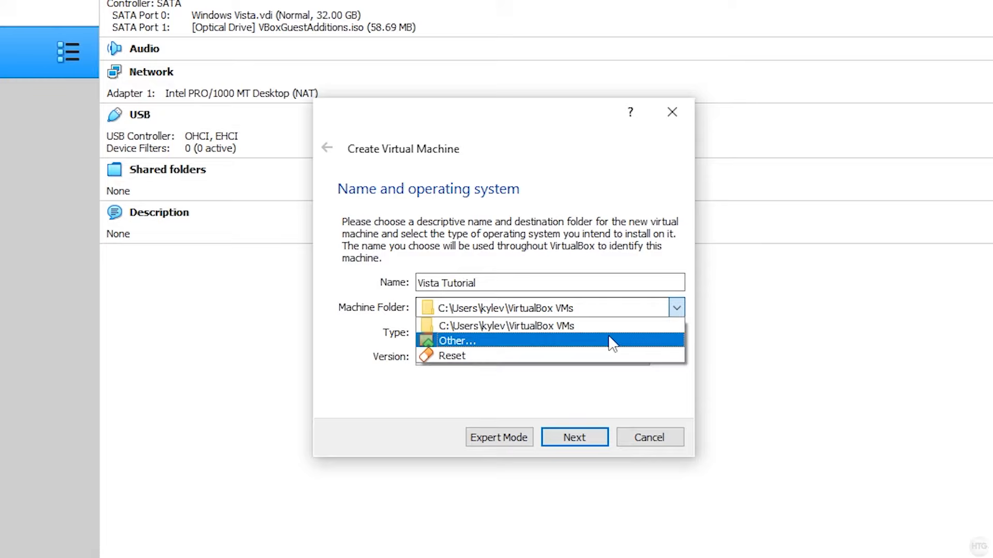
click(468, 343)
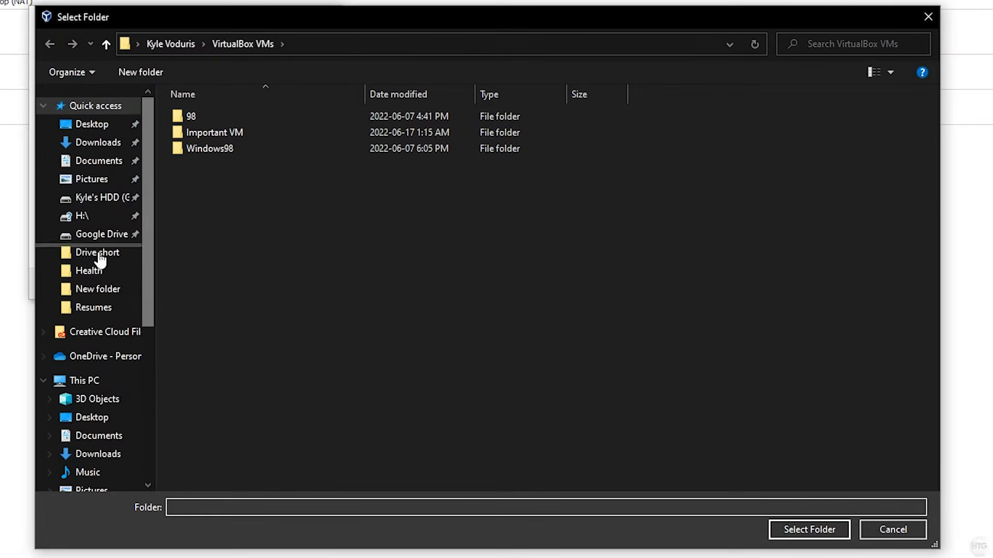
scroll(67, 262, down, 4)
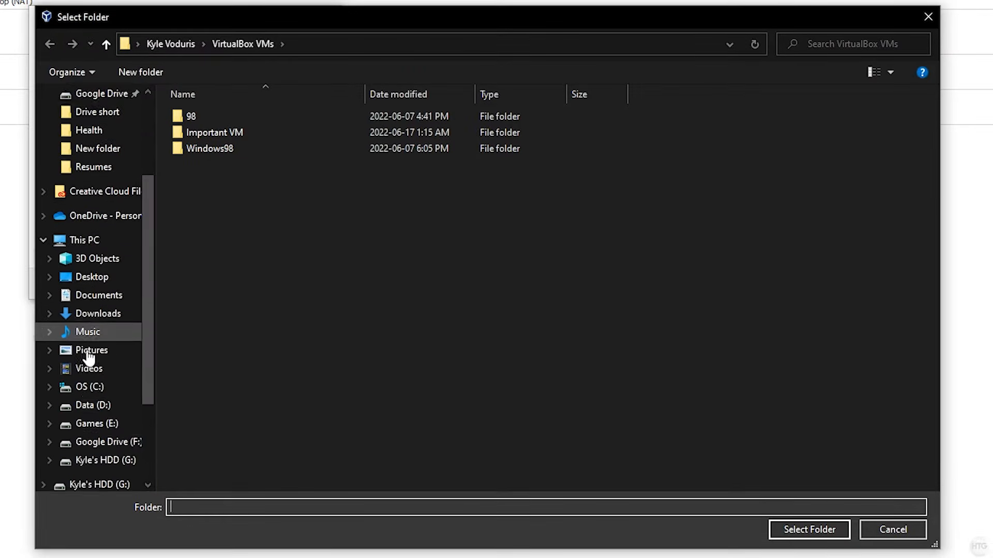
click(91, 371)
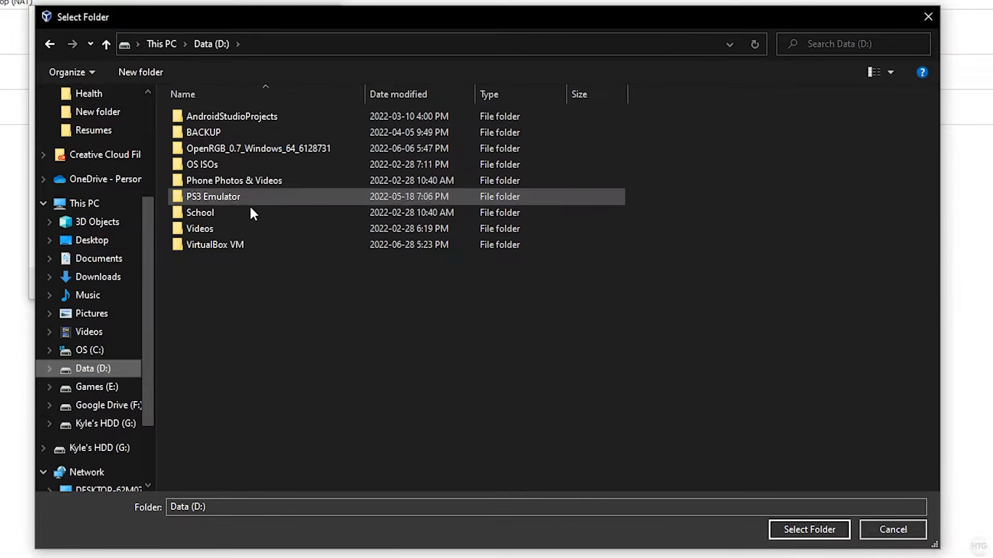
click(233, 247)
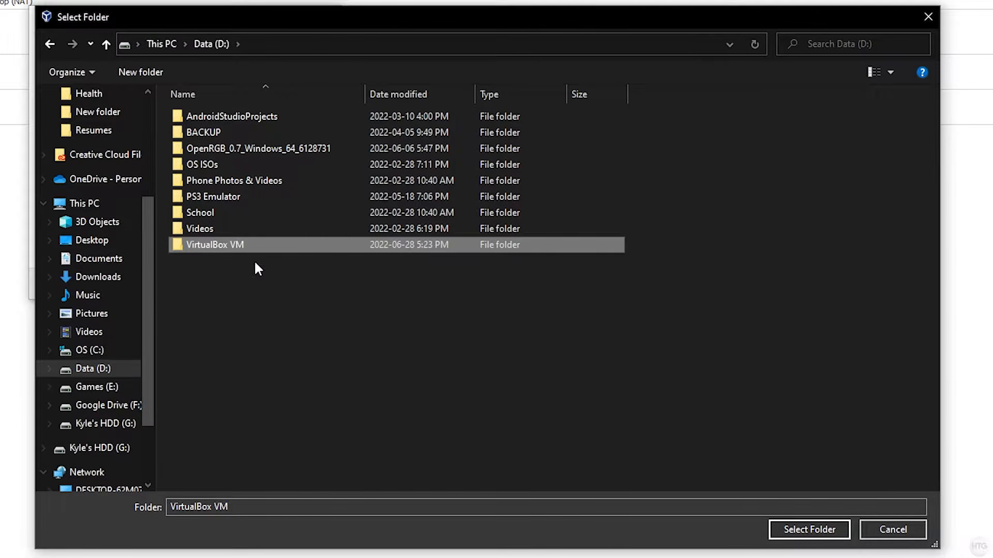
click(782, 530)
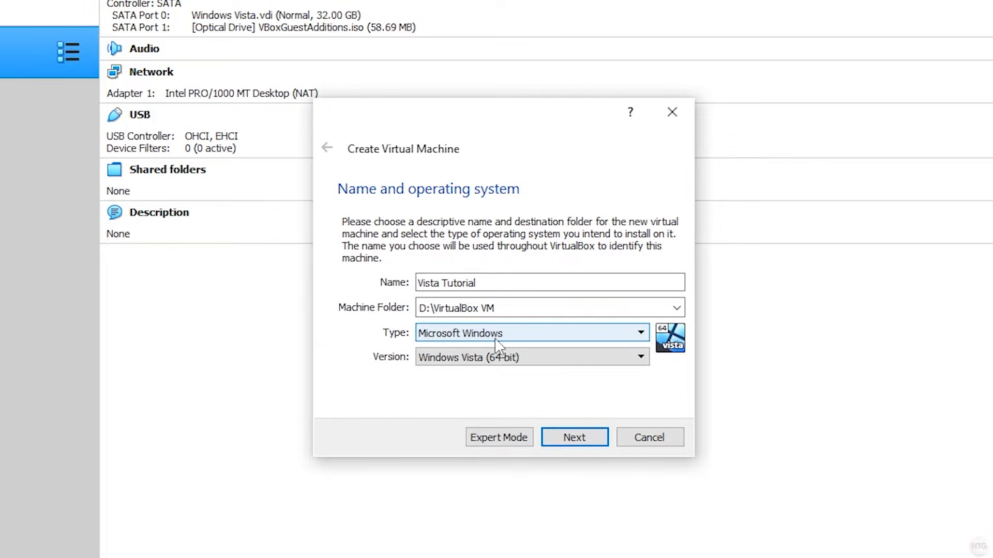
click(572, 362)
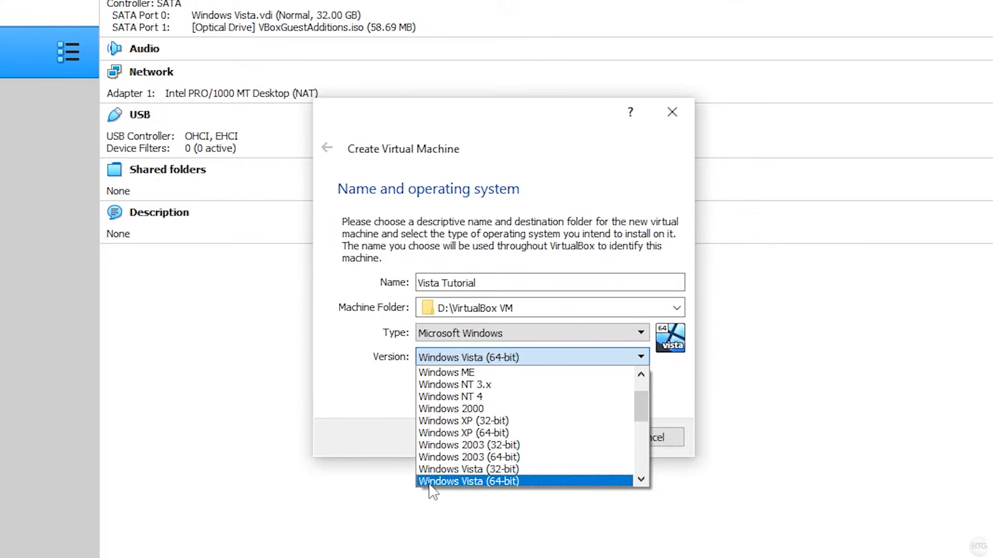
click(530, 481)
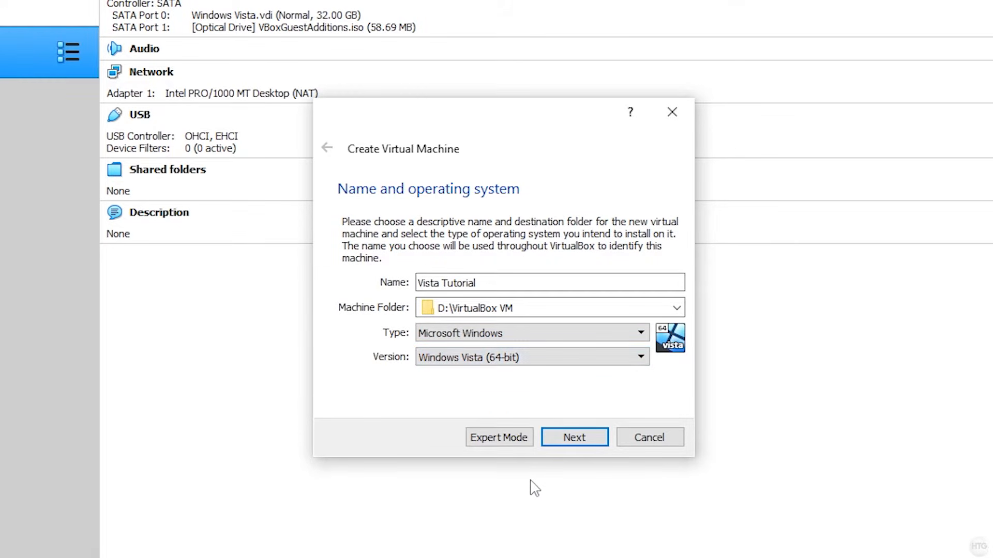
Accept the machine's name and operating system, and allocate 2048 MB of memory to it.
click(599, 438)
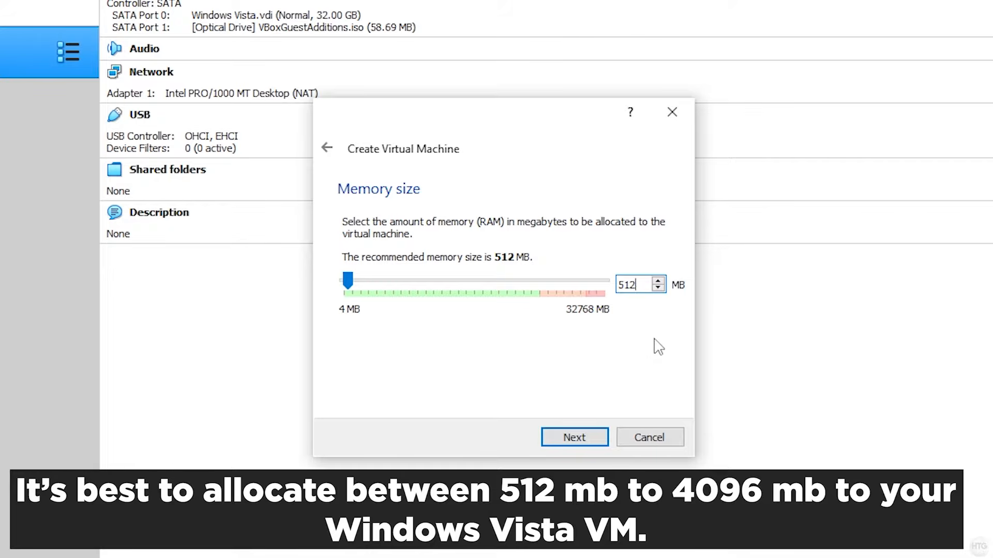
key(BackSpace)
key(BackSpace)
key(BackSpace)
text(2048)
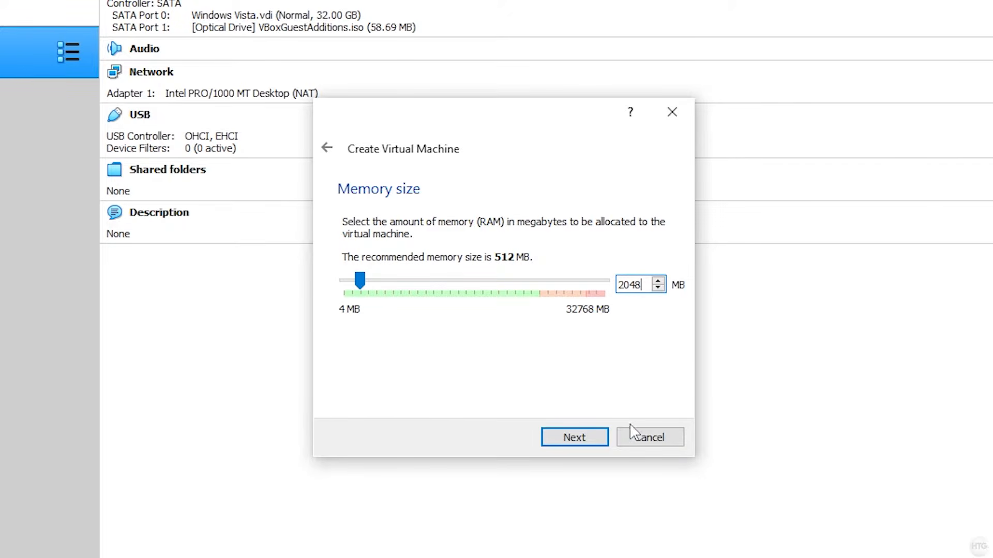
click(585, 438)
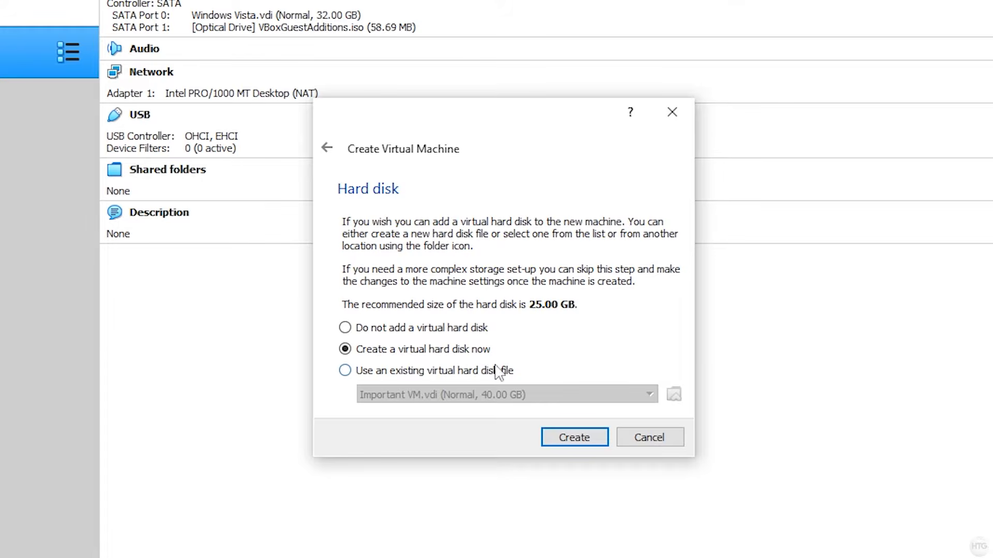
Create a dynamically allocated VDI virtual hard disk of 32 GB for the new machine.
click(575, 439)
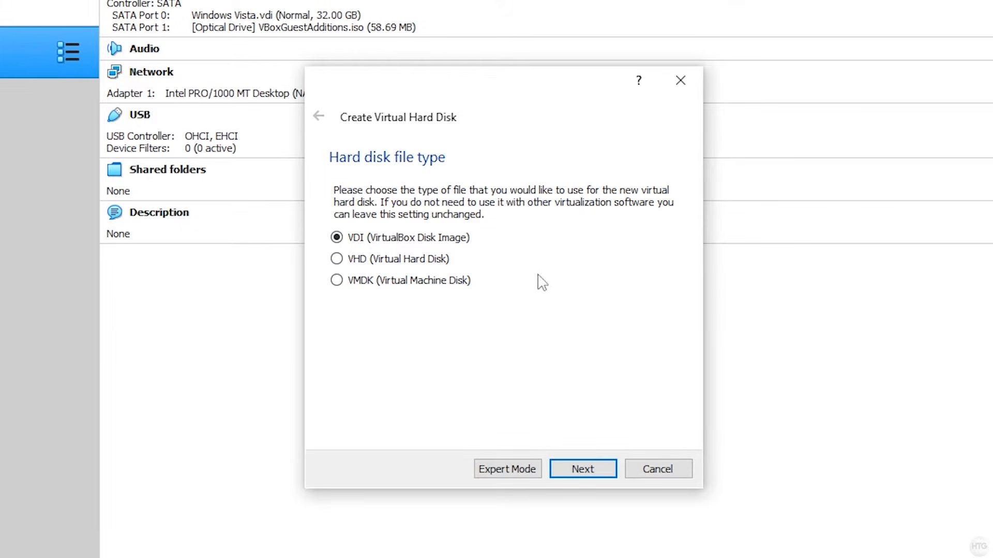
click(583, 469)
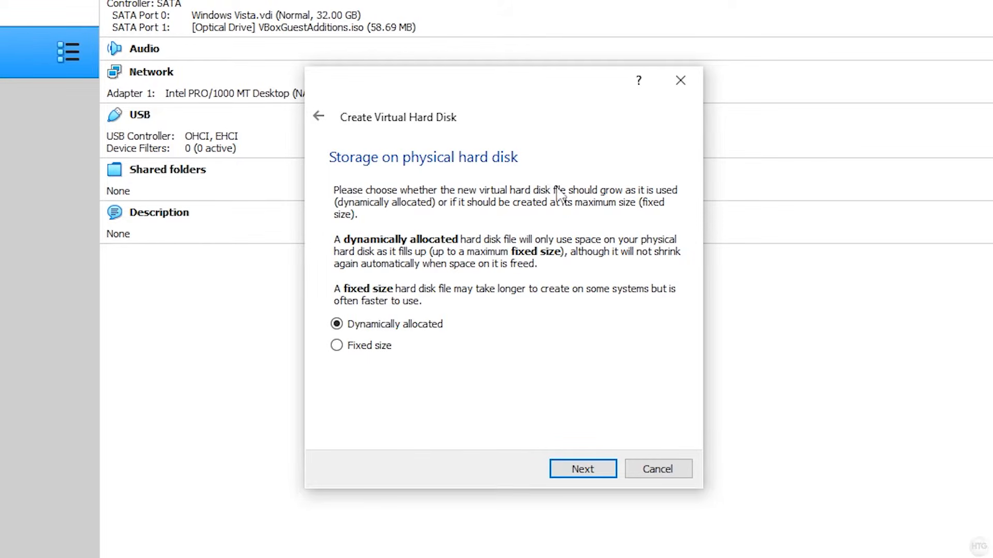
click(570, 468)
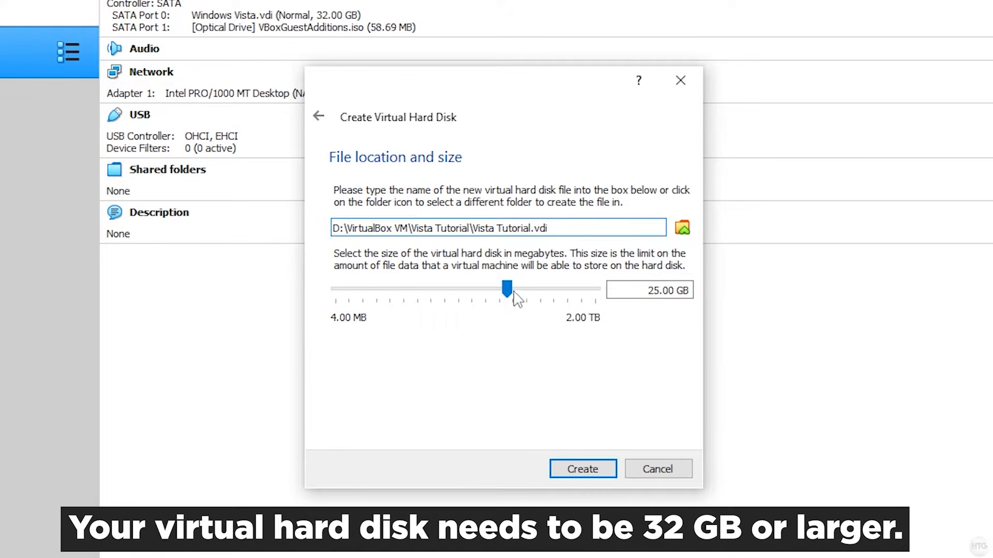
drag(507, 290, 519, 291)
drag(630, 290, 676, 290)
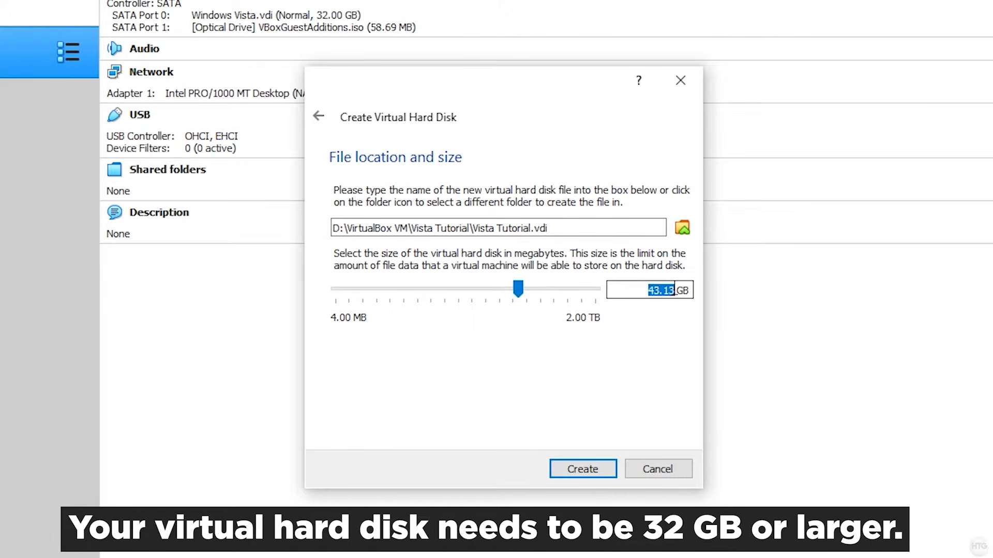
text(32)
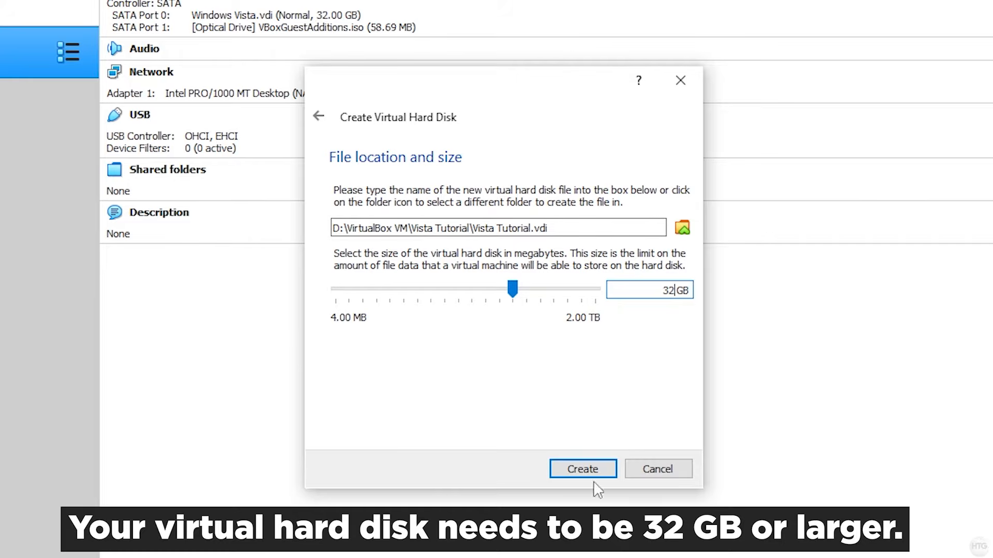
click(575, 469)
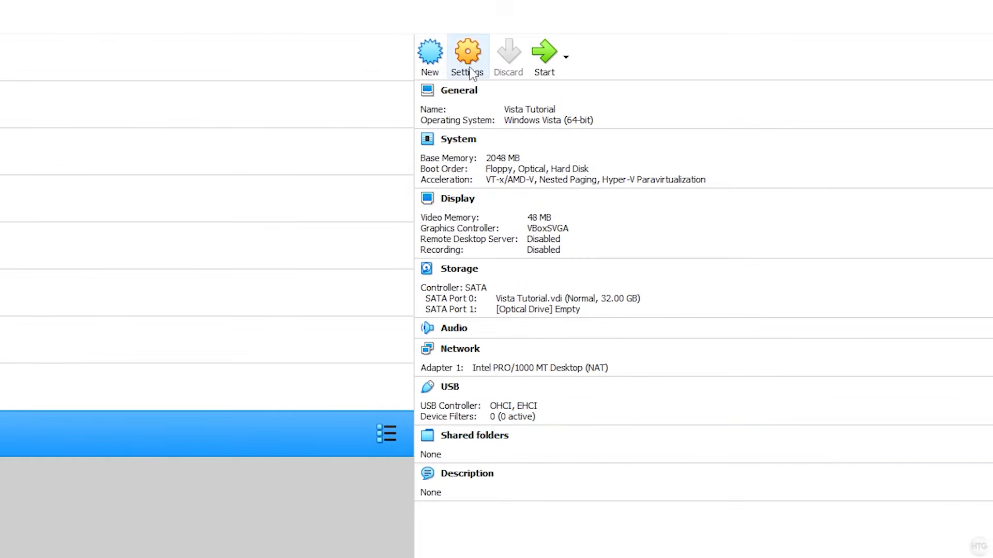
Open the Vista Tutorial machine's settings and assign it 2 processors.
click(468, 62)
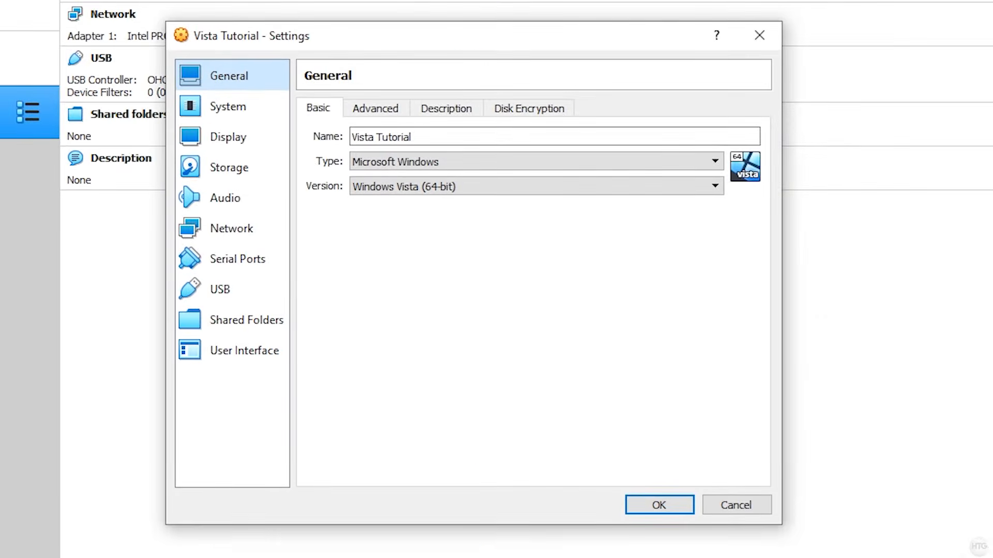
click(222, 115)
click(411, 110)
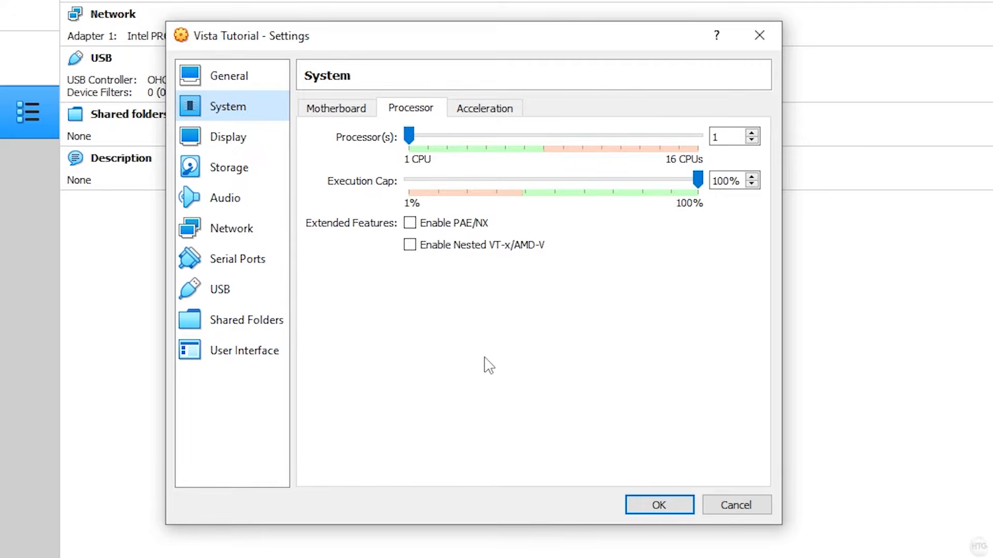
drag(409, 135, 427, 135)
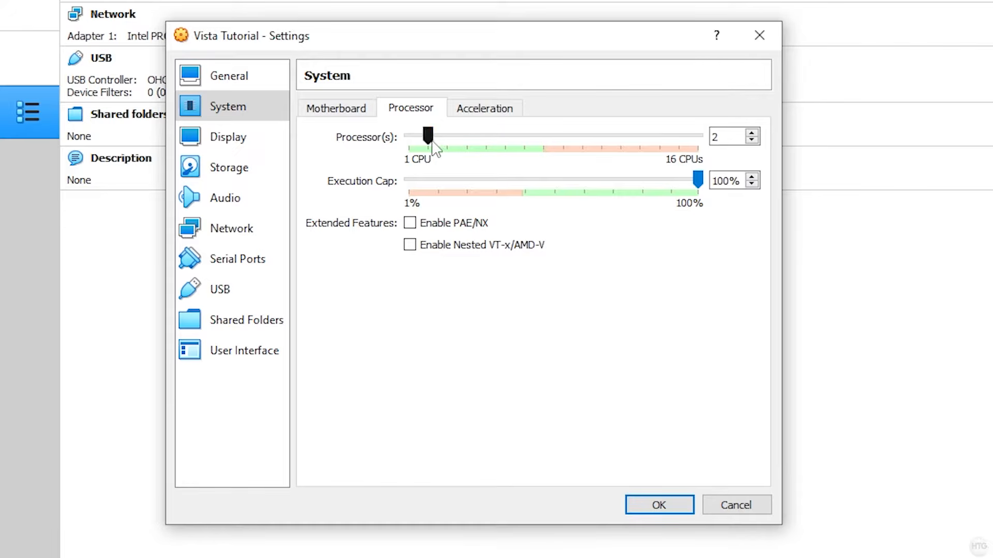
drag(429, 140, 549, 150)
drag(542, 142, 425, 153)
drag(404, 135, 428, 137)
Enable 3D acceleration, raise the video memory to 256 MB, and save the machine's settings.
click(263, 140)
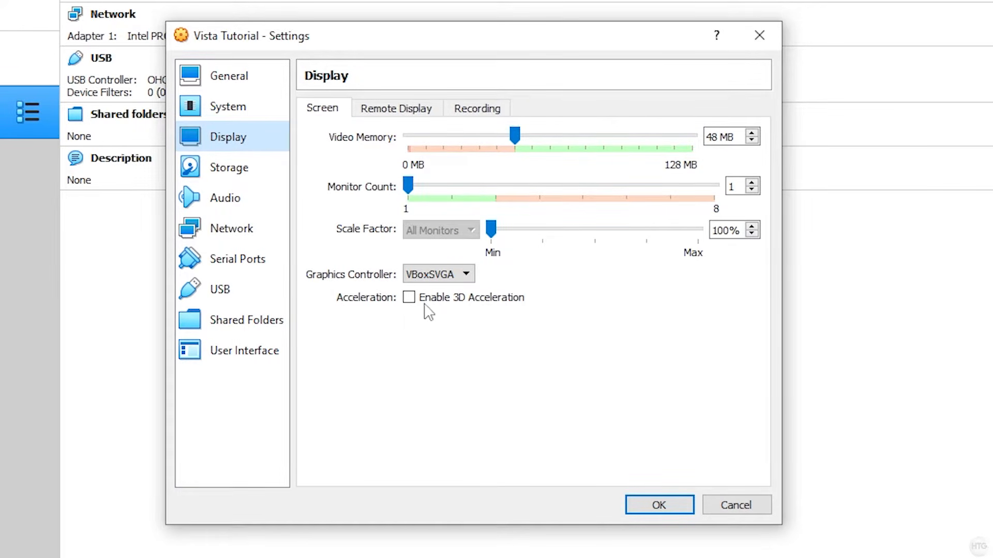
click(438, 305)
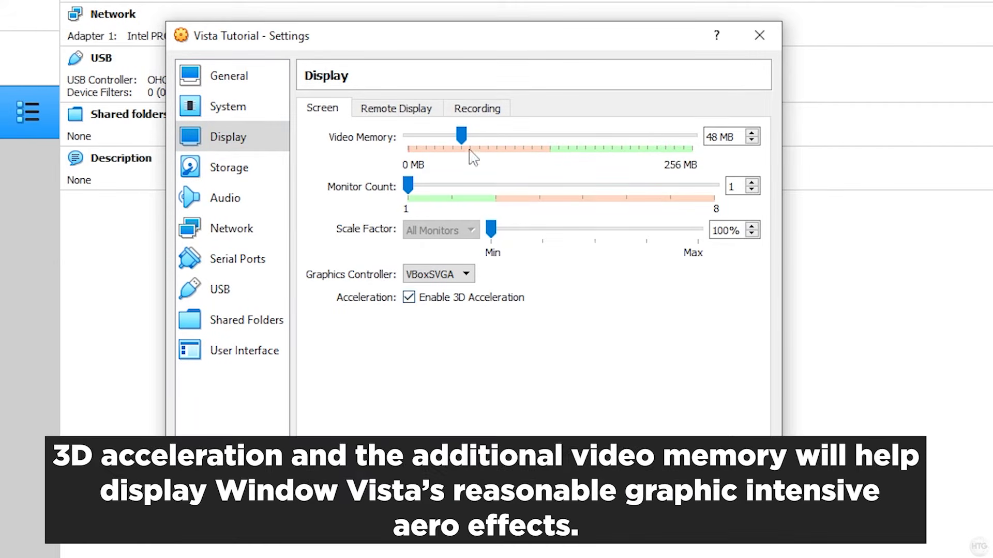
drag(462, 136, 693, 138)
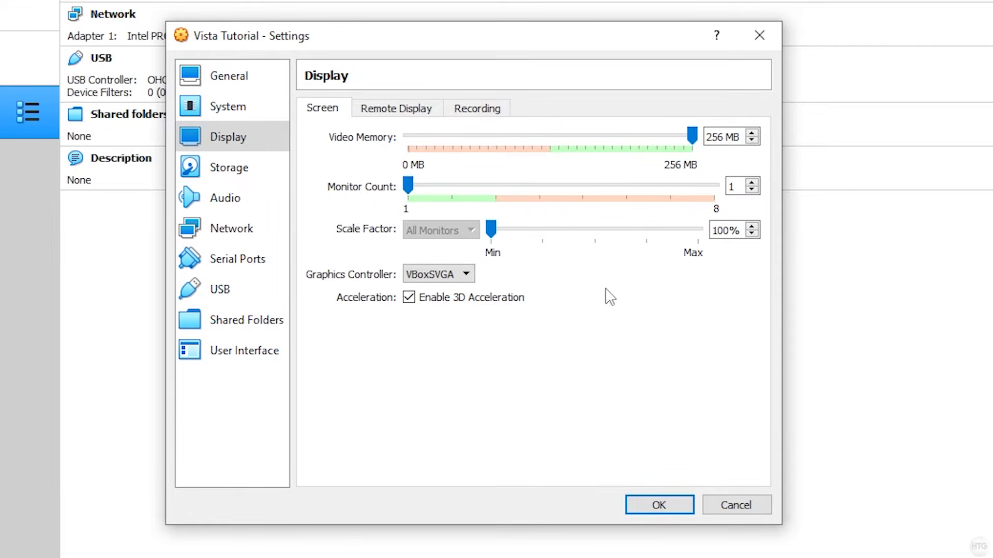
click(676, 504)
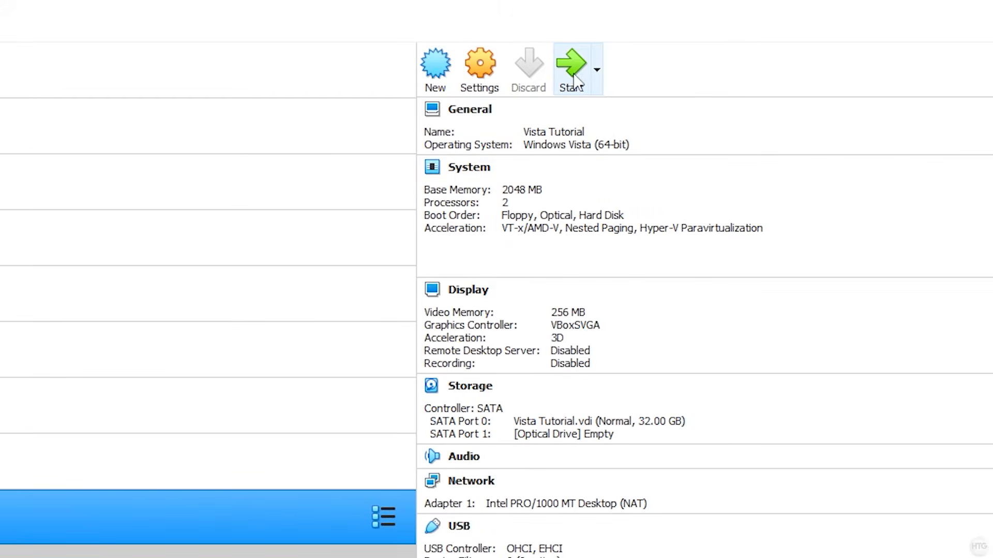
Start the virtual machine with Windows Vista Ultimate SP2 x64 Fully Updated.iso from the Desktop as start-up disk, and maximize its window.
click(573, 77)
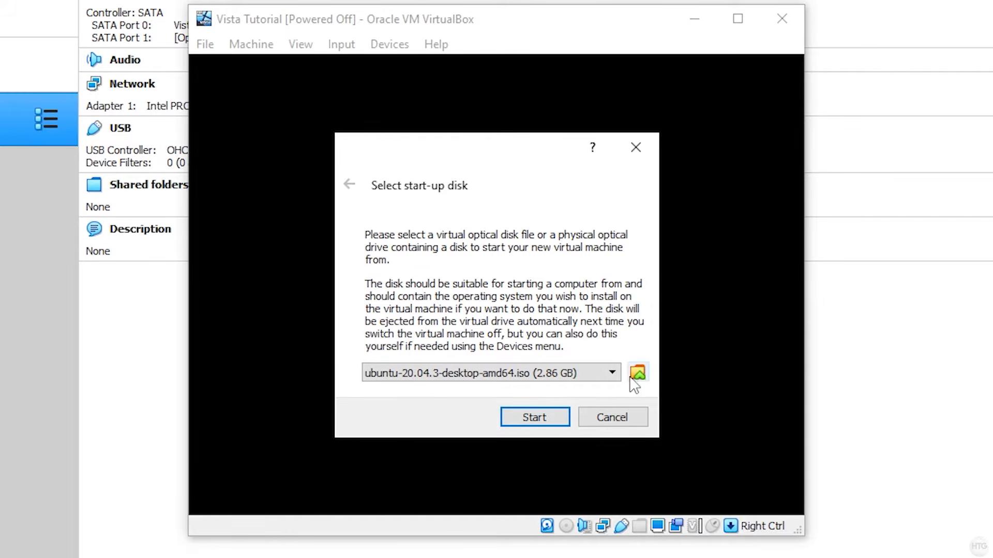
click(637, 373)
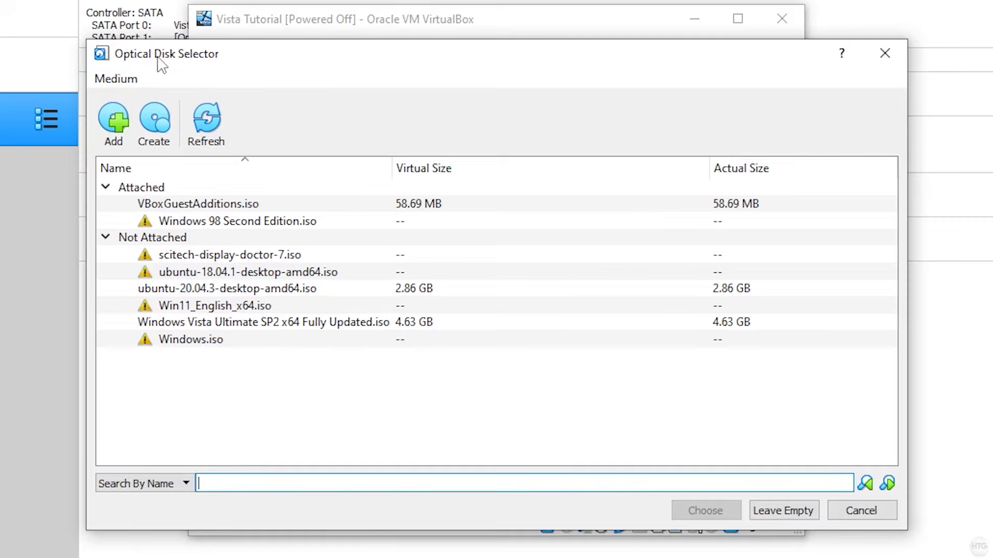
click(113, 122)
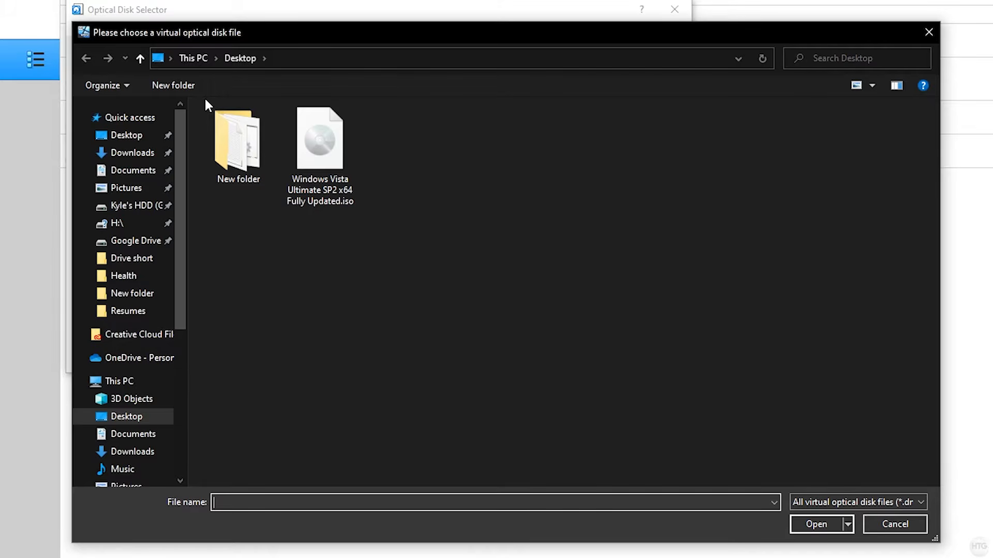
click(321, 144)
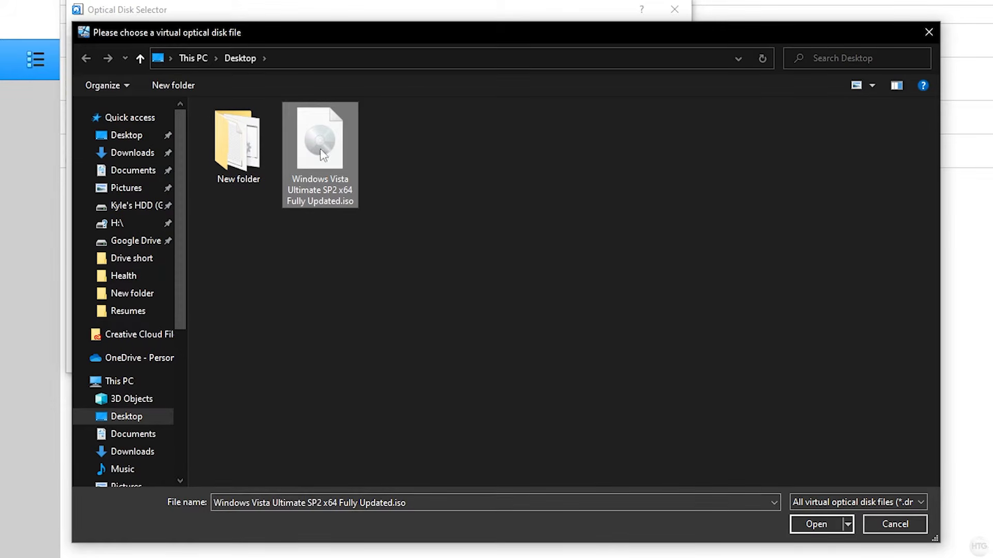
click(816, 530)
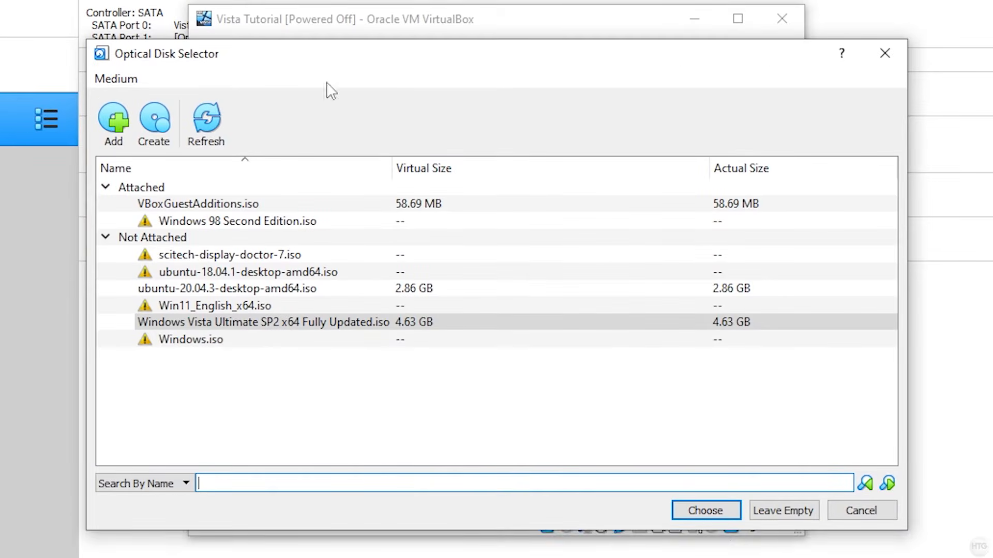
click(187, 321)
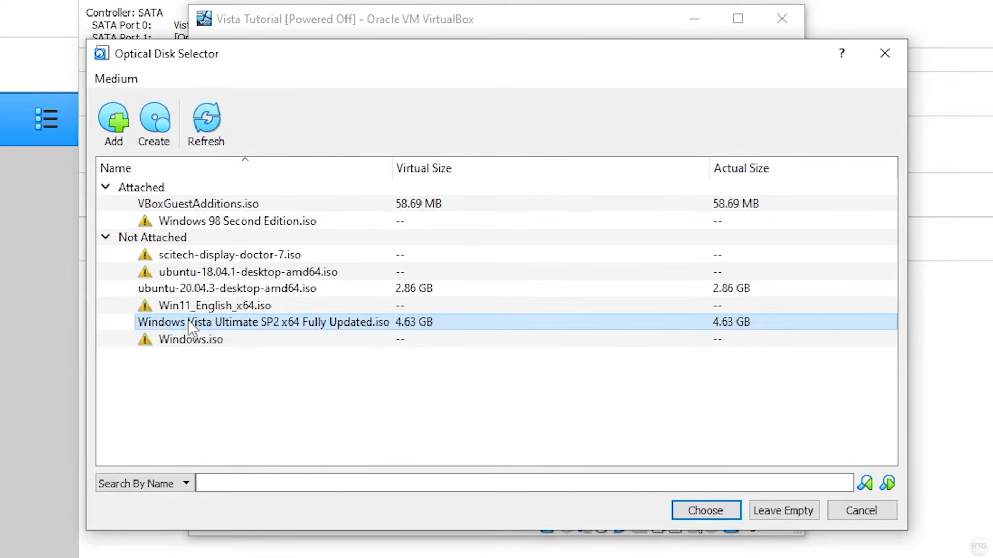
click(713, 512)
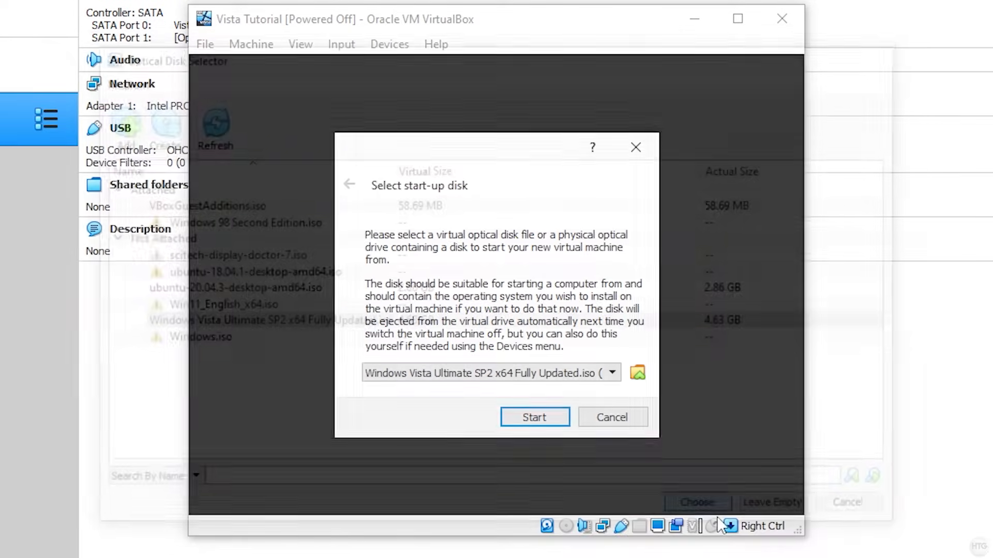
click(535, 432)
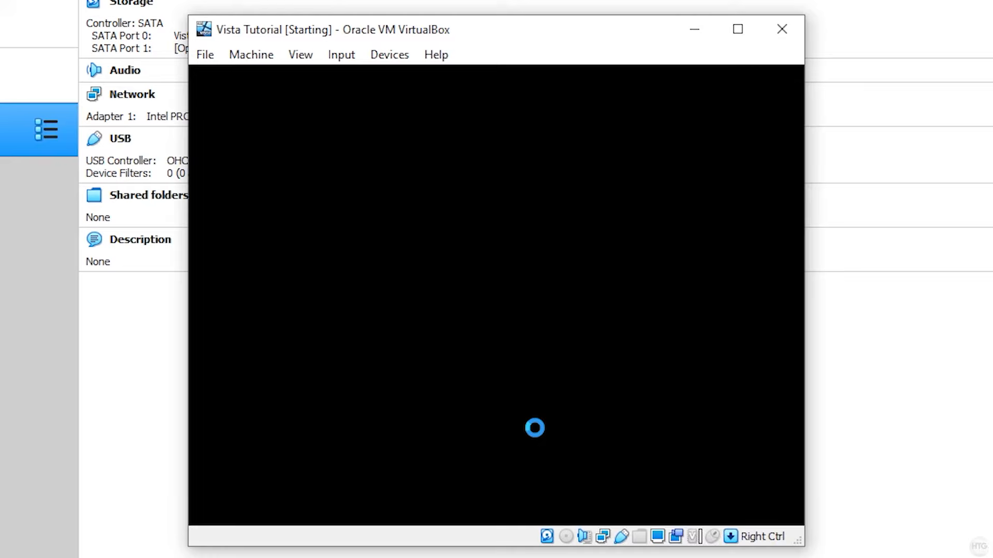
click(744, 32)
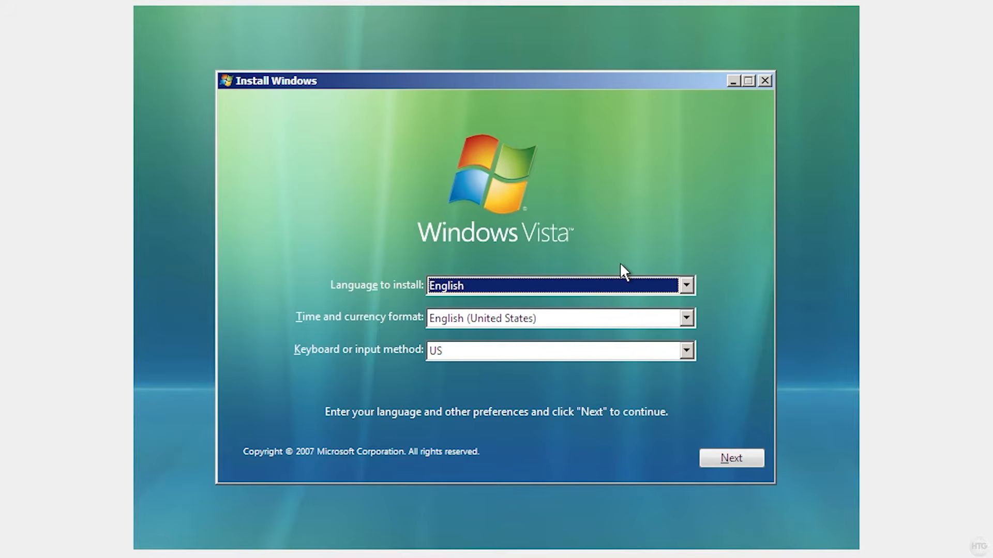
Keep English as the install language, set the time and currency format to English (Canada), and continue.
click(468, 287)
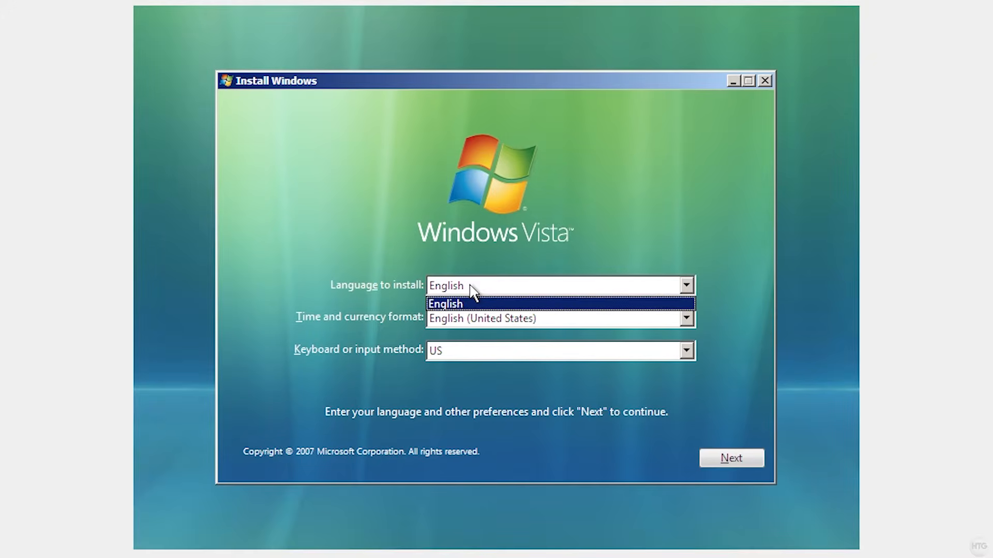
click(470, 287)
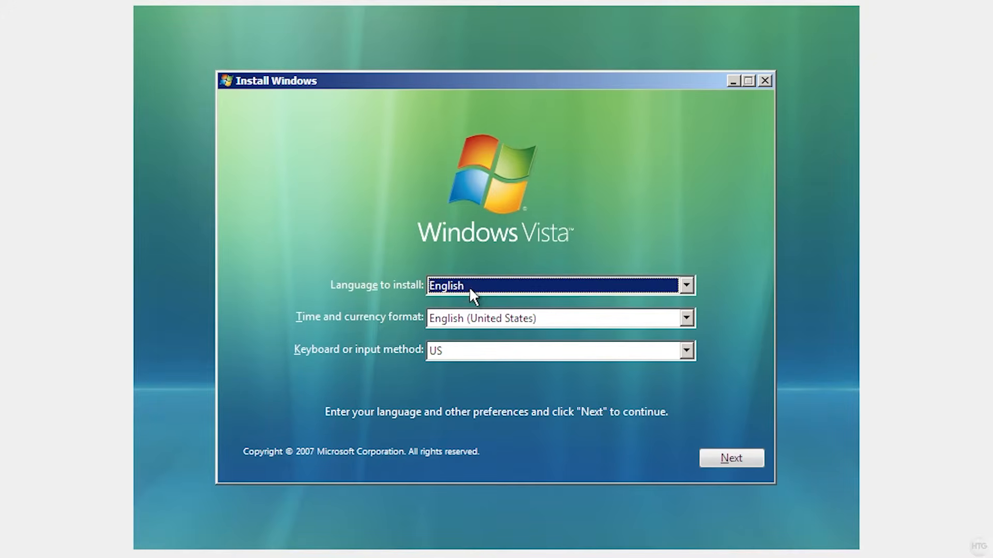
click(479, 319)
scroll(511, 454, up, 6)
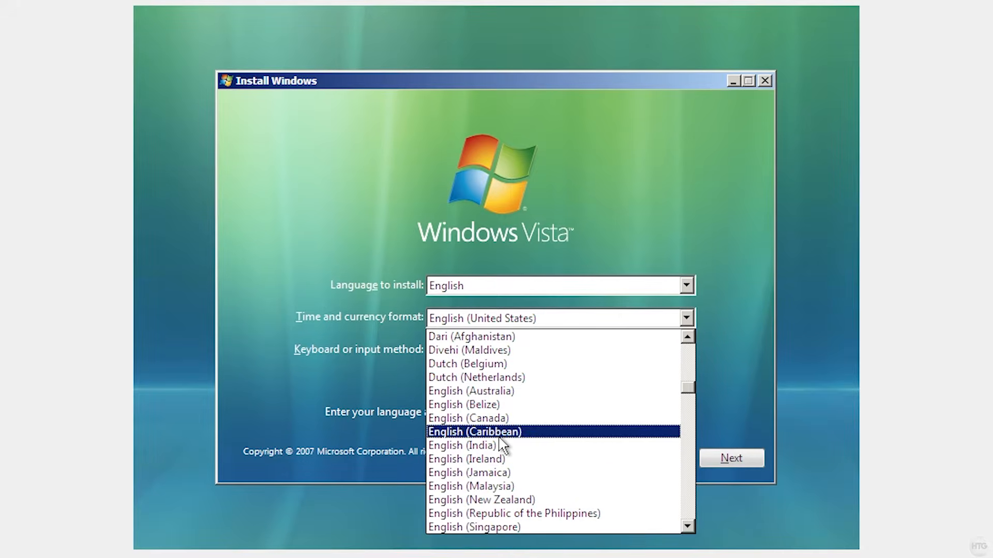
click(449, 419)
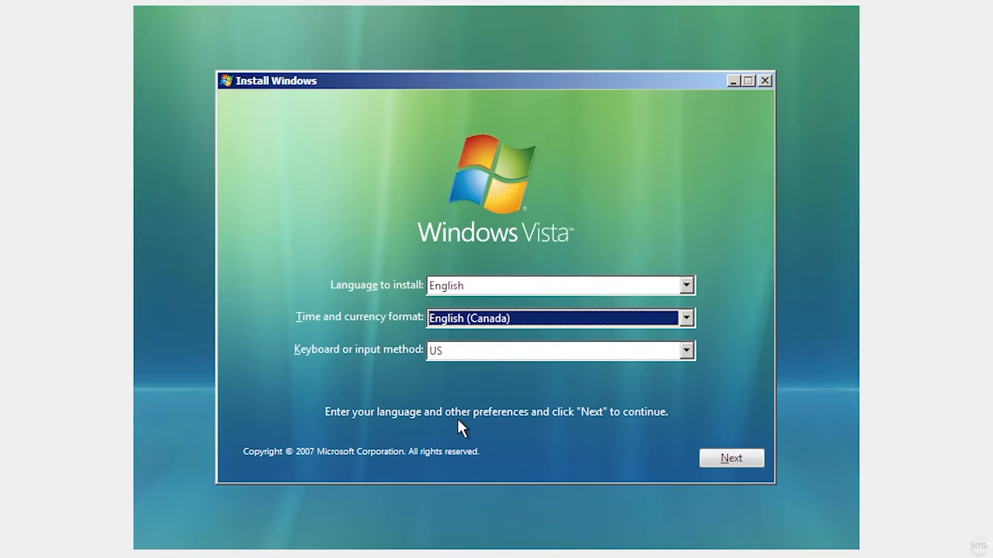
click(729, 457)
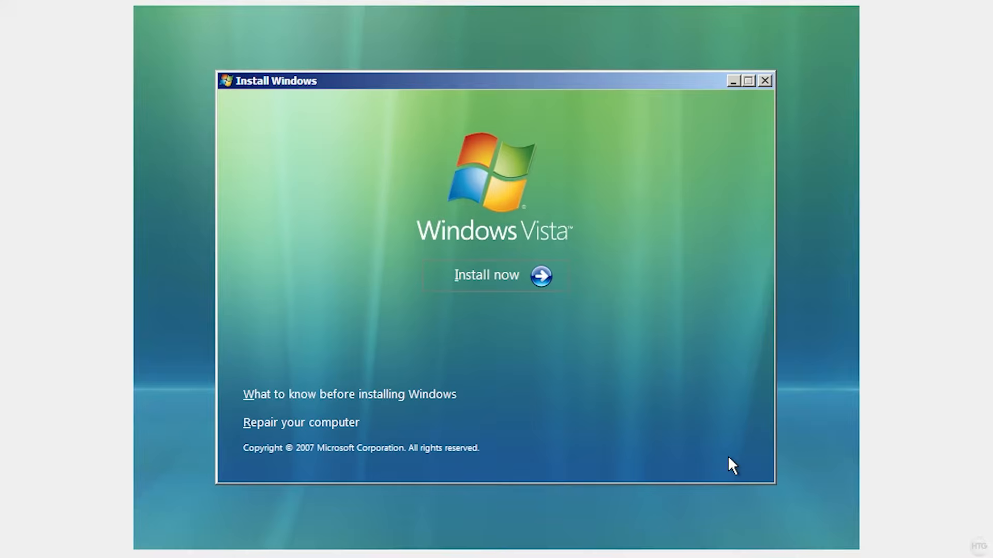
Start the Windows Vista installation and continue without entering a product key.
click(493, 275)
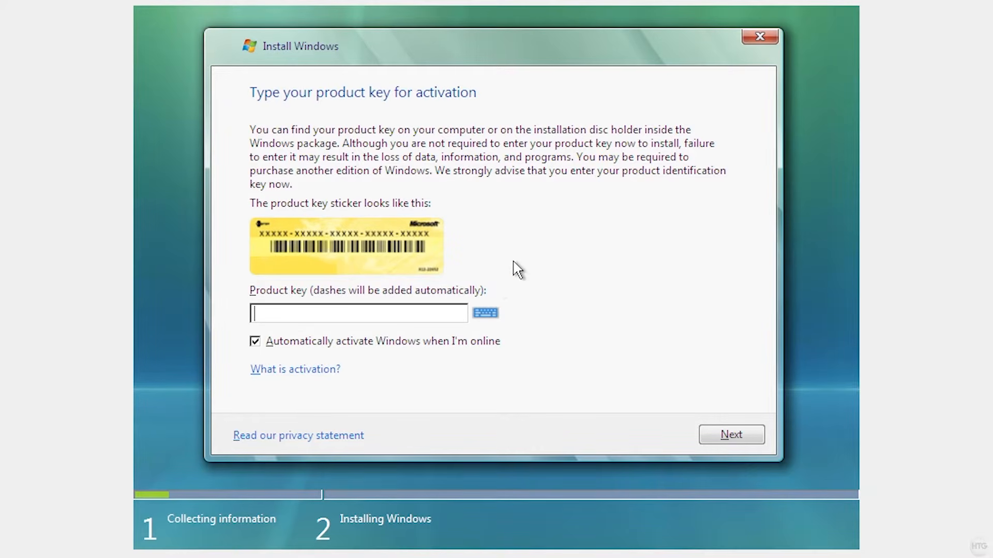
click(721, 432)
click(691, 354)
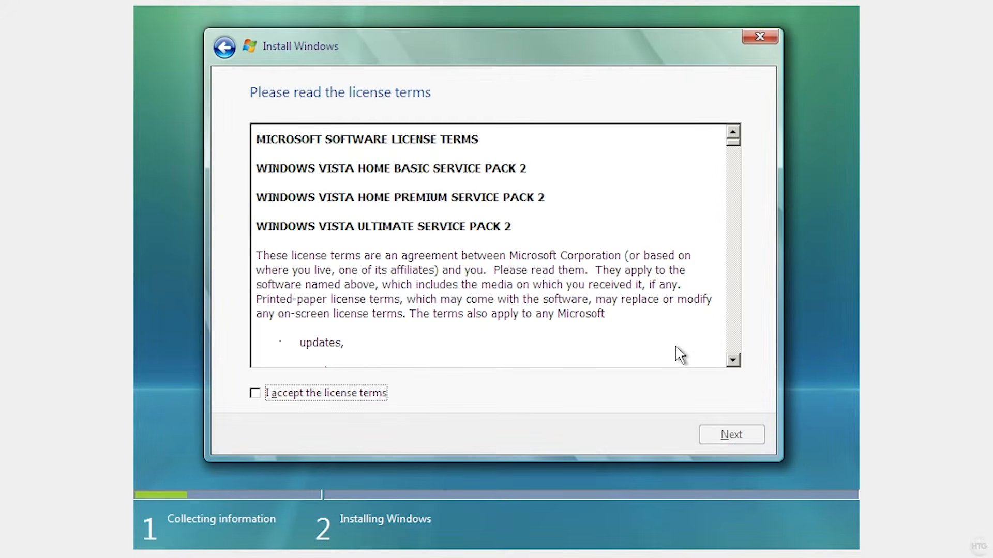
Accept the license terms and choose the Custom (advanced) installation type.
drag(732, 140, 713, 388)
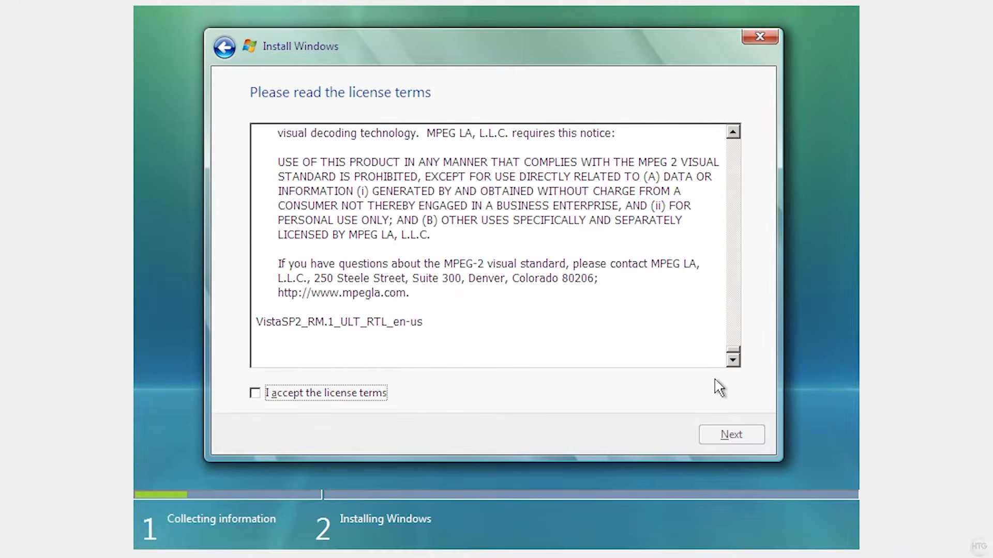
click(284, 394)
click(730, 434)
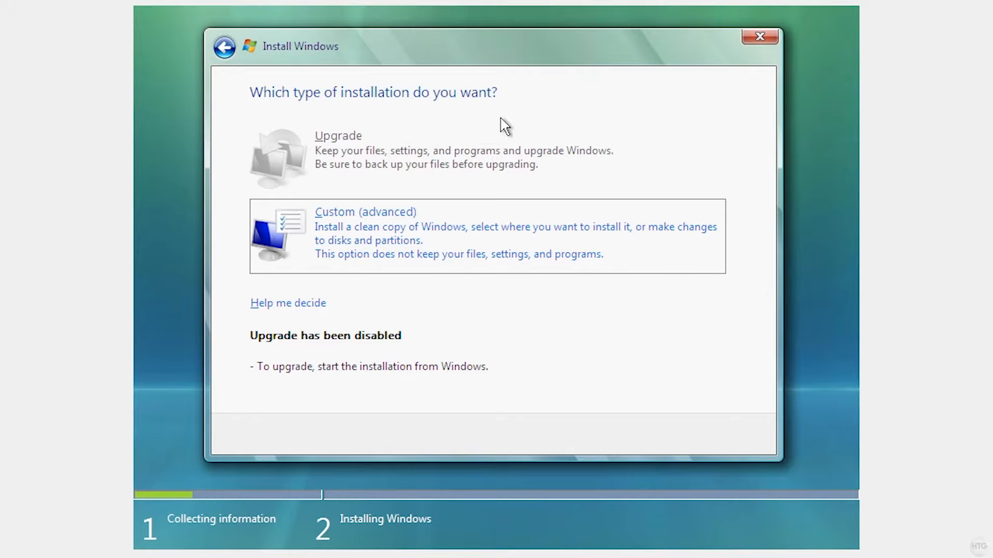
click(373, 249)
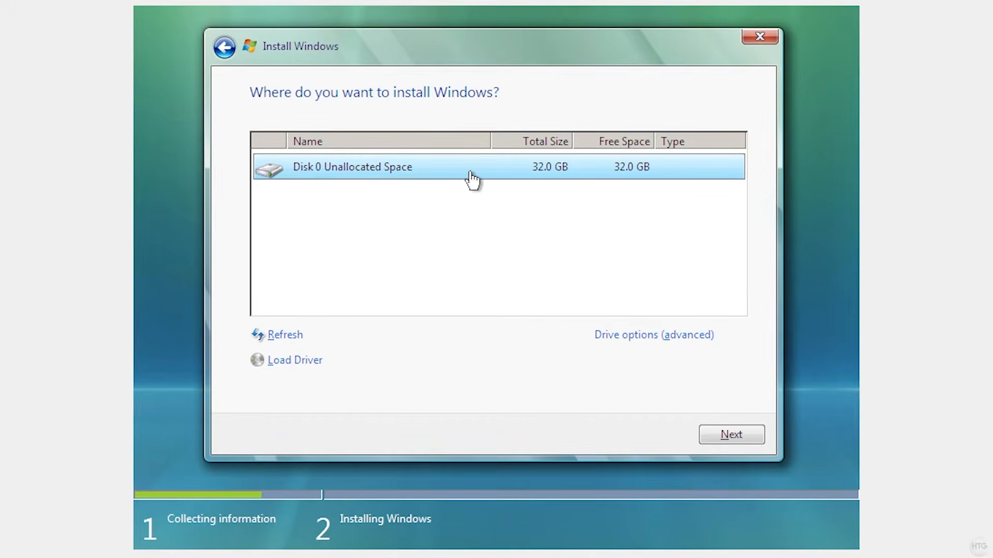
Install Windows on the unallocated space of Disk 0.
click(726, 436)
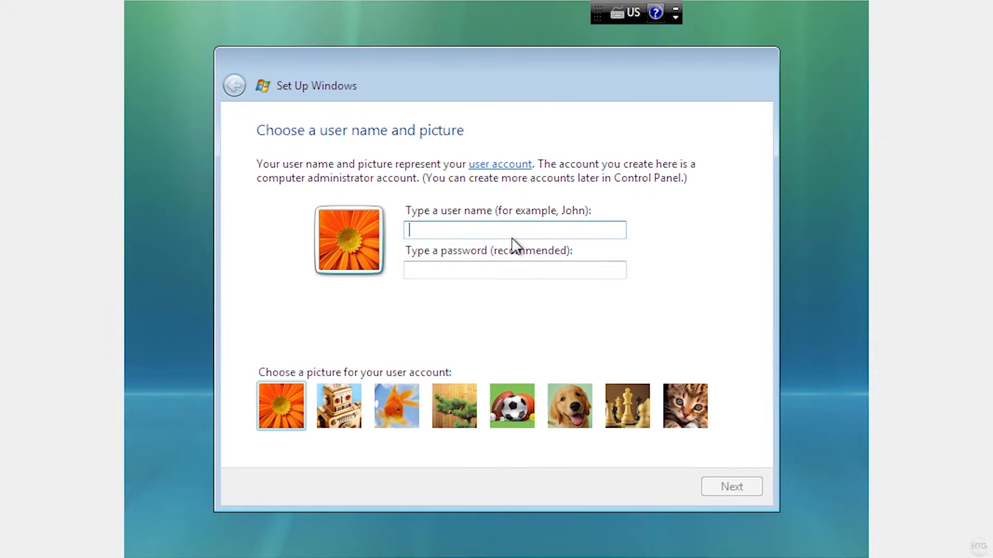
Create the user account TheHowToGuy123 with no password and the kitten picture, and continue.
text(T)
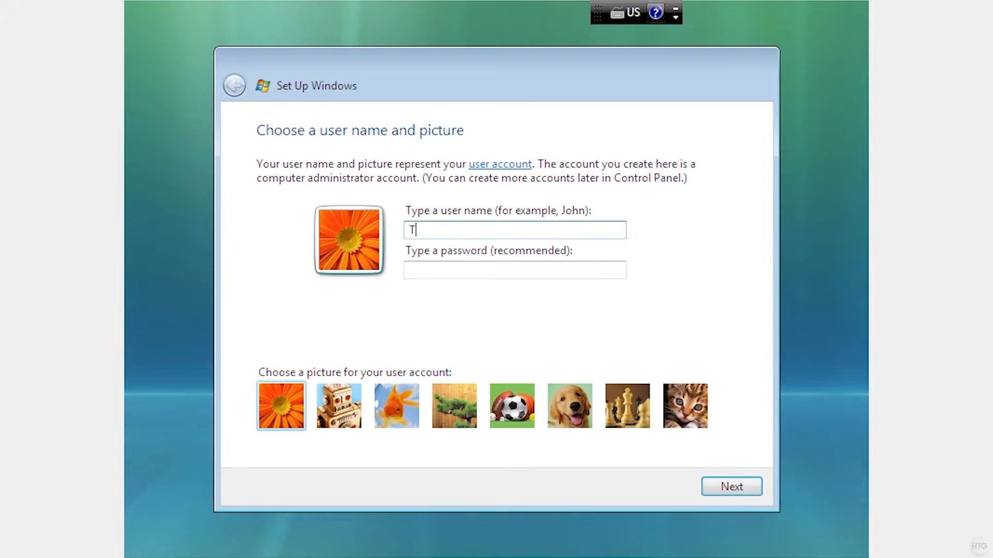
text(heHowToG)
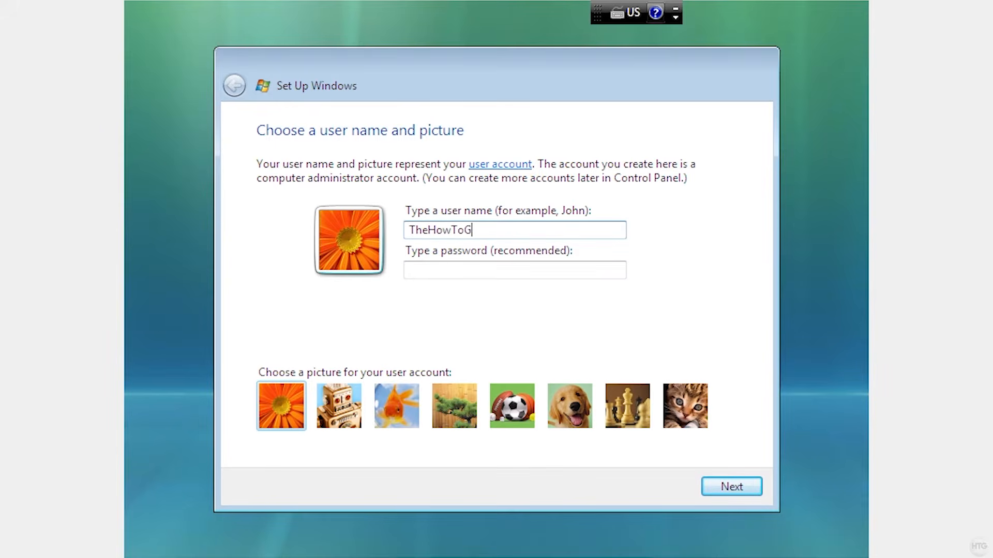
text(uy123)
key(Tab)
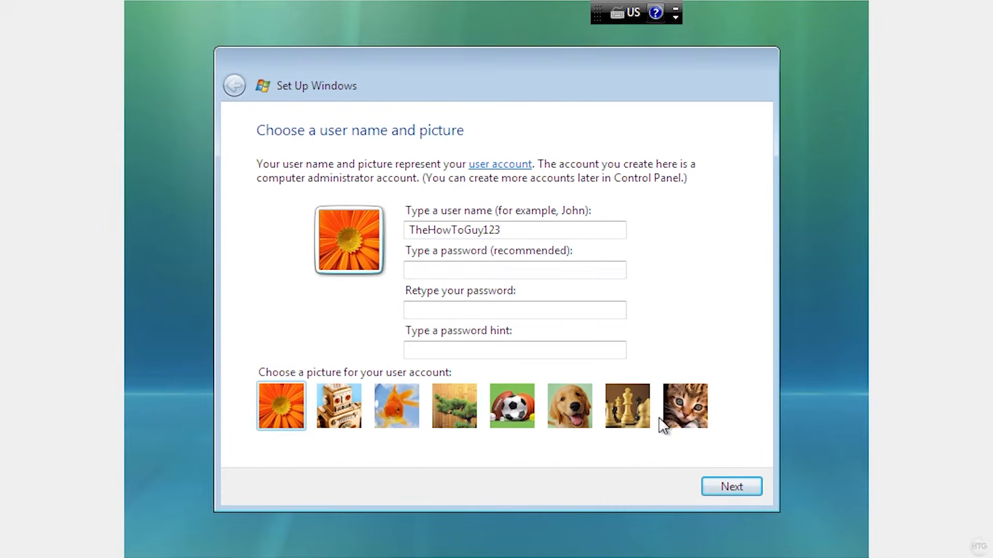
click(676, 399)
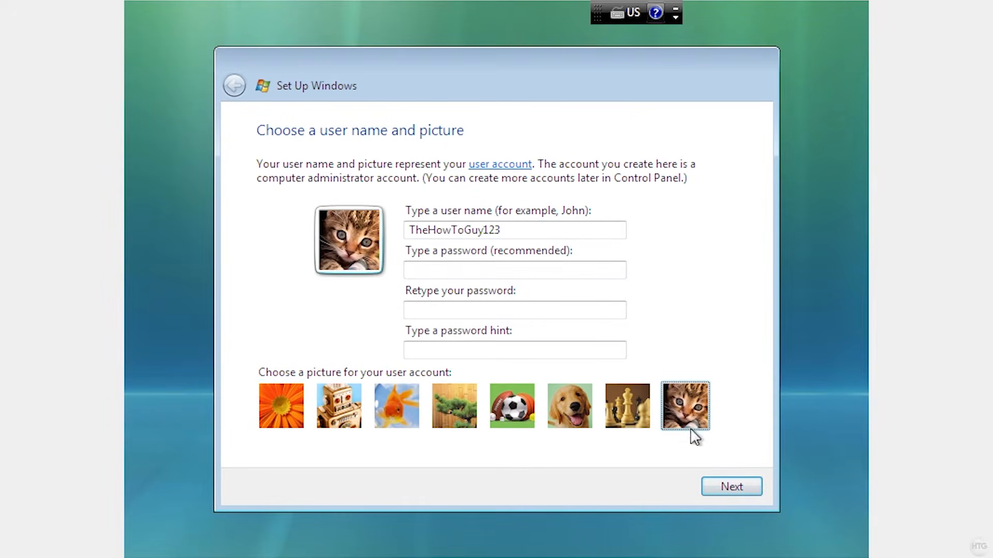
click(736, 486)
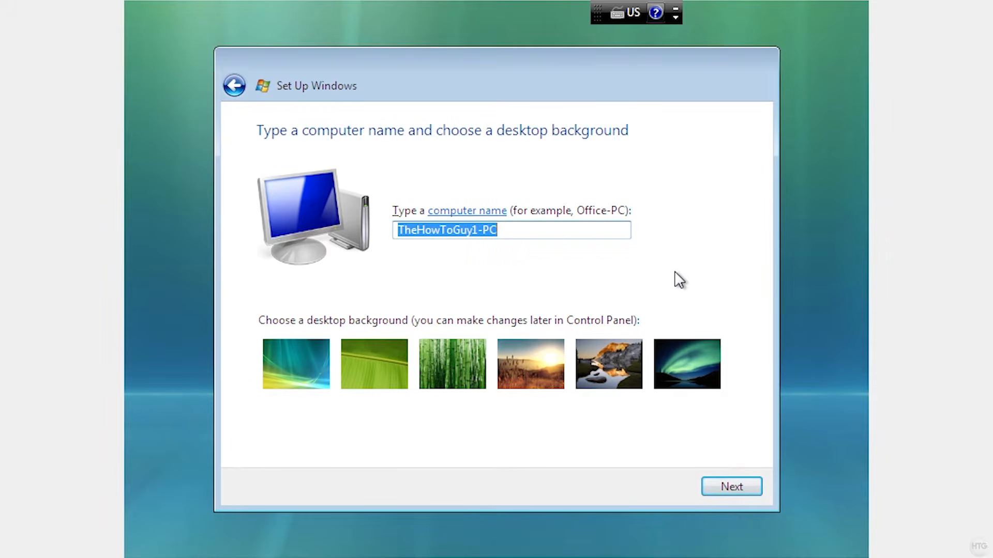
Name the computer VistaVm, choose the teal and yellow-green aurora desktop background, and continue.
text(Vistr)
text(Vm)
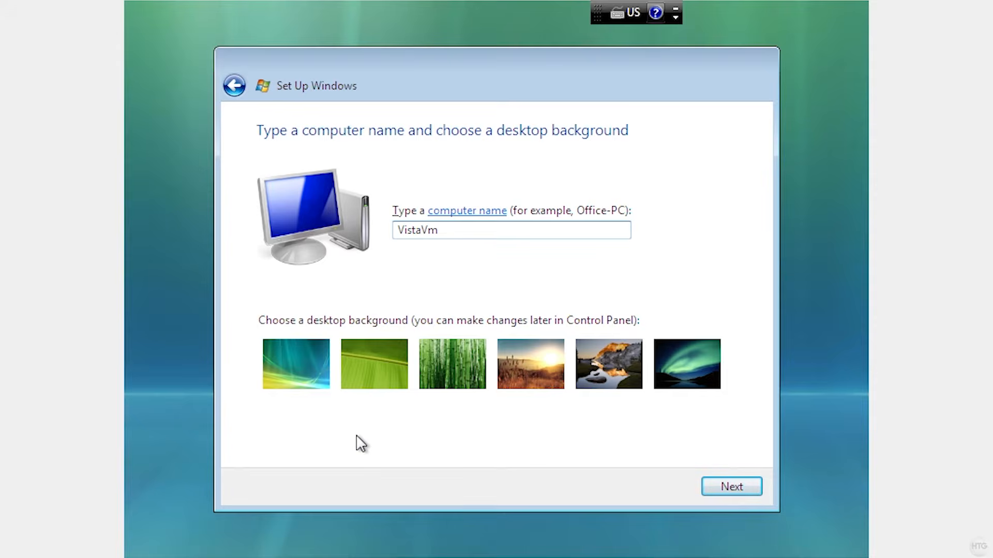
click(312, 364)
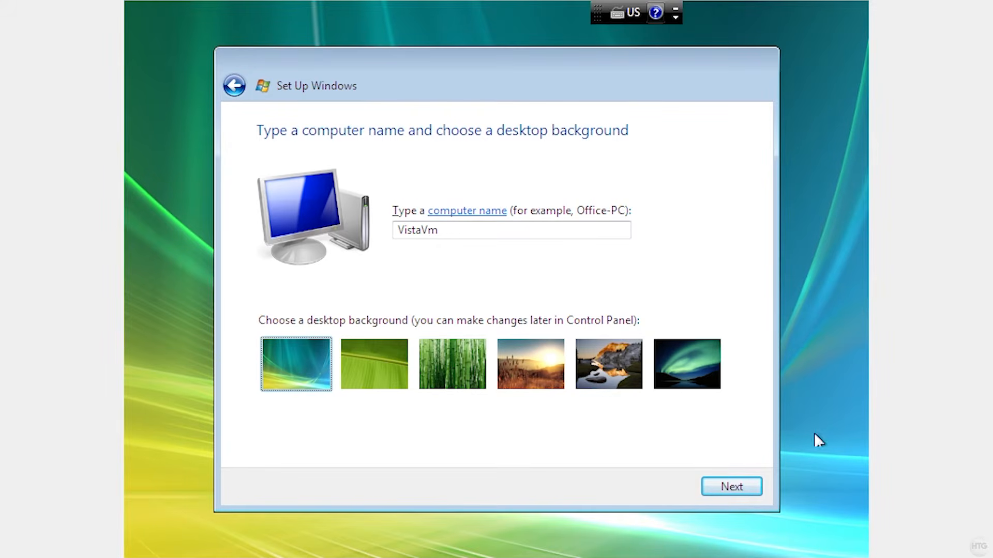
click(742, 486)
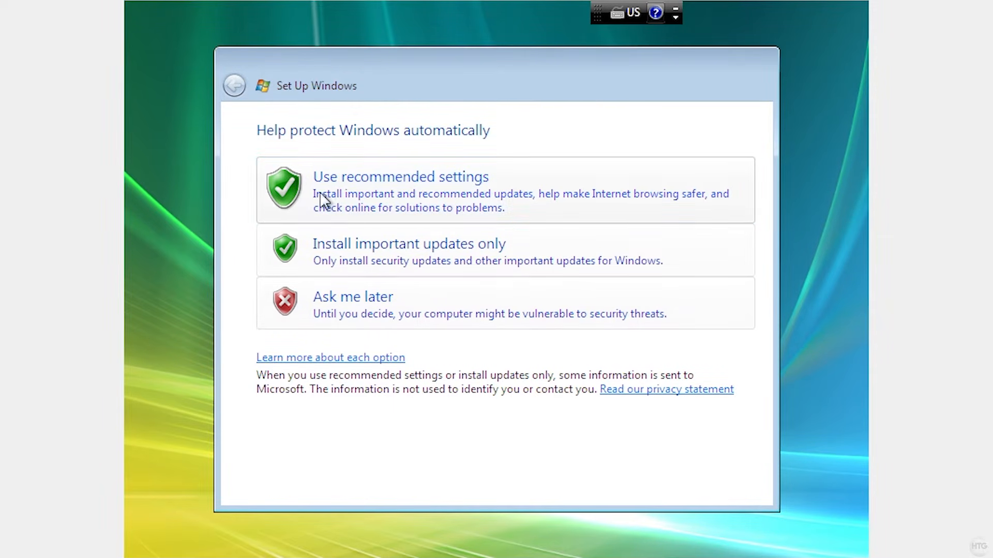
Use the recommended protection settings, and keep the time zone at (GMT-05:00) Eastern Time (US & Canada).
click(358, 187)
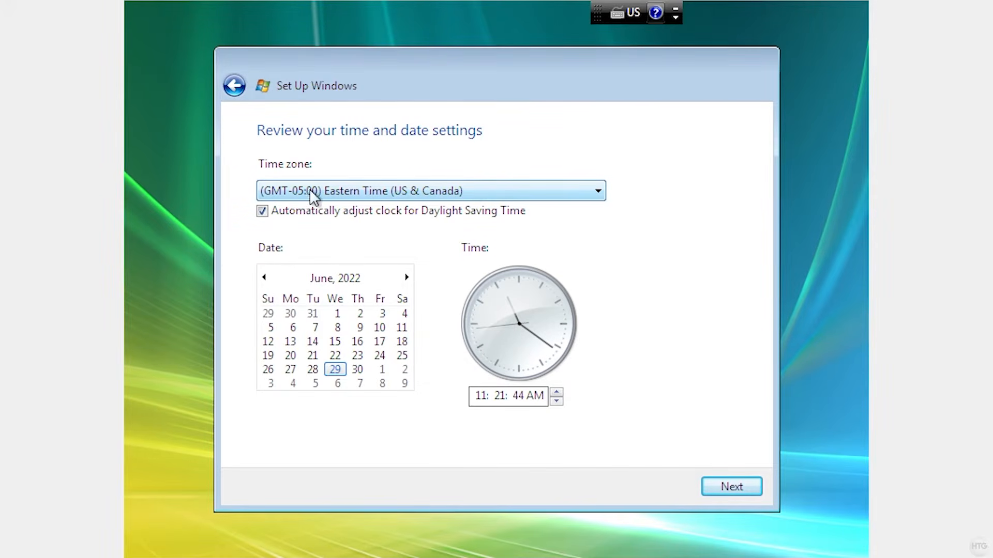
click(436, 192)
click(687, 241)
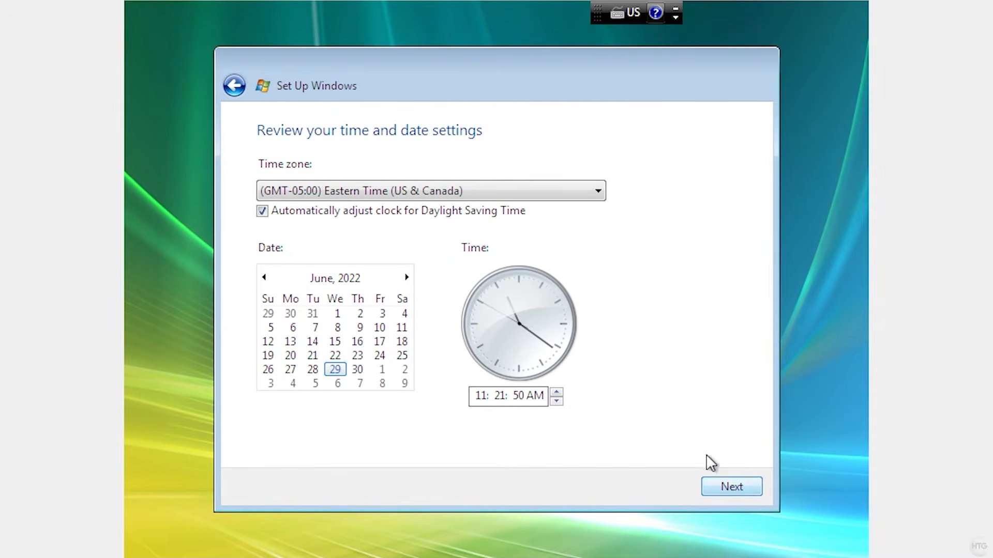
click(731, 486)
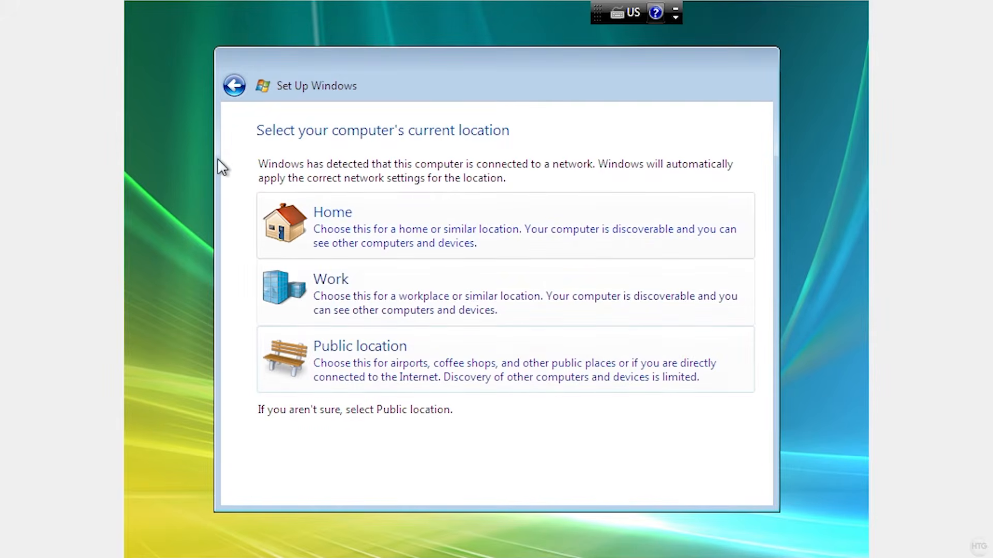
Set the computer's current location to Home and finish the setup to start Windows.
click(377, 239)
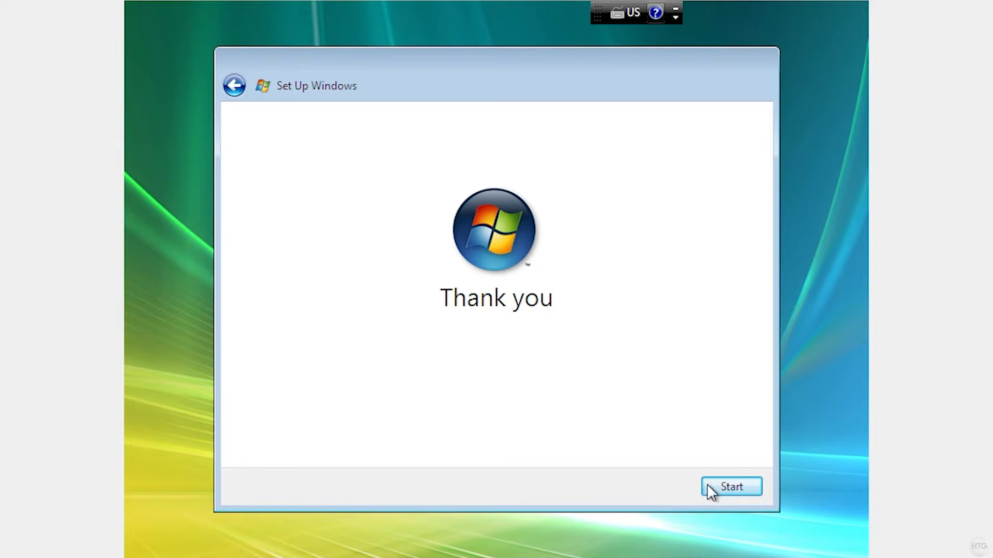
click(733, 487)
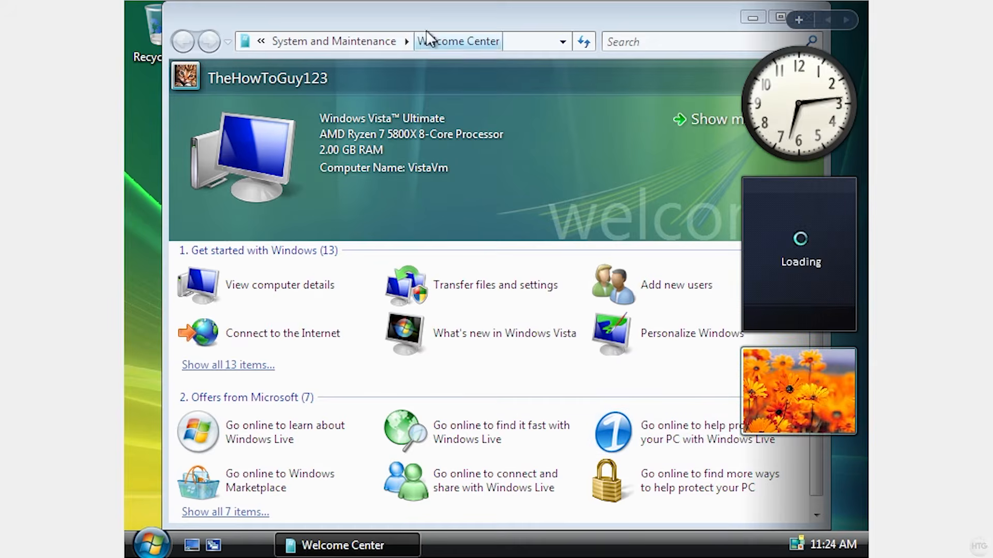
Close the Welcome Center and insert the Guest Additions CD image into the virtual machine.
click(439, 12)
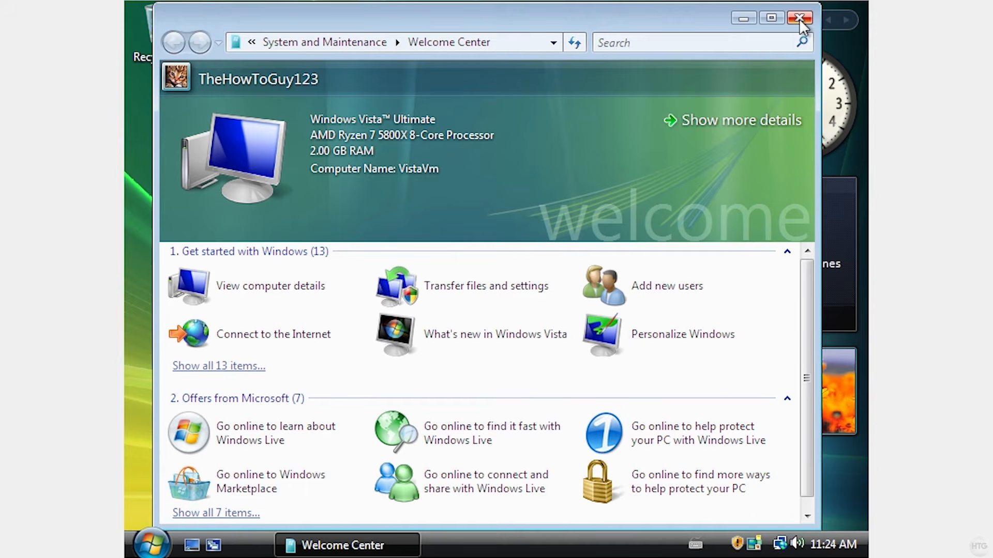
click(799, 17)
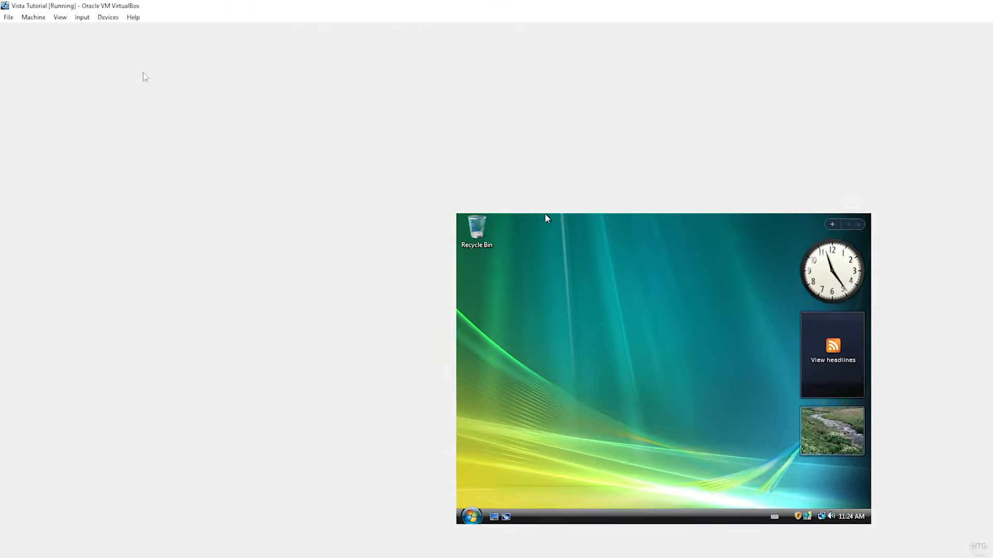
click(81, 13)
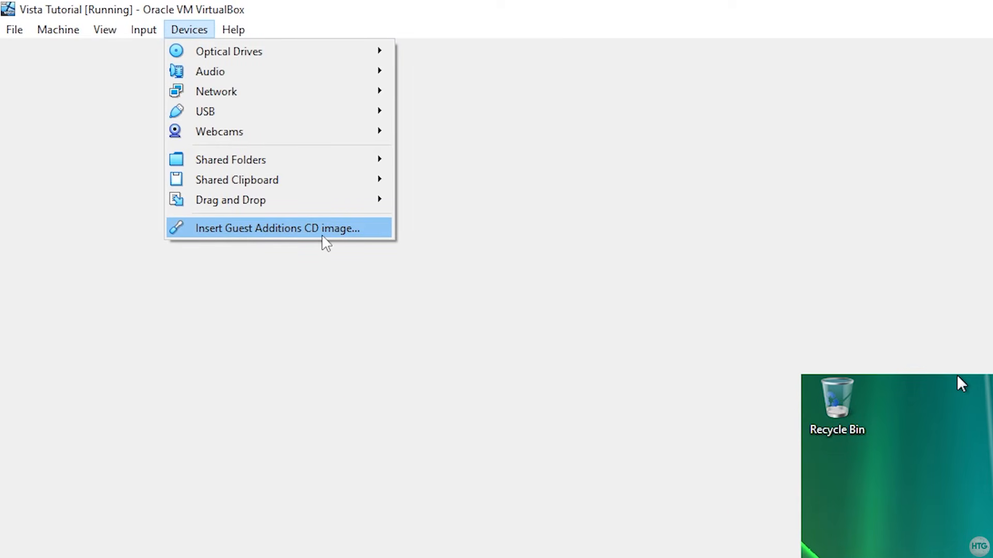
click(370, 233)
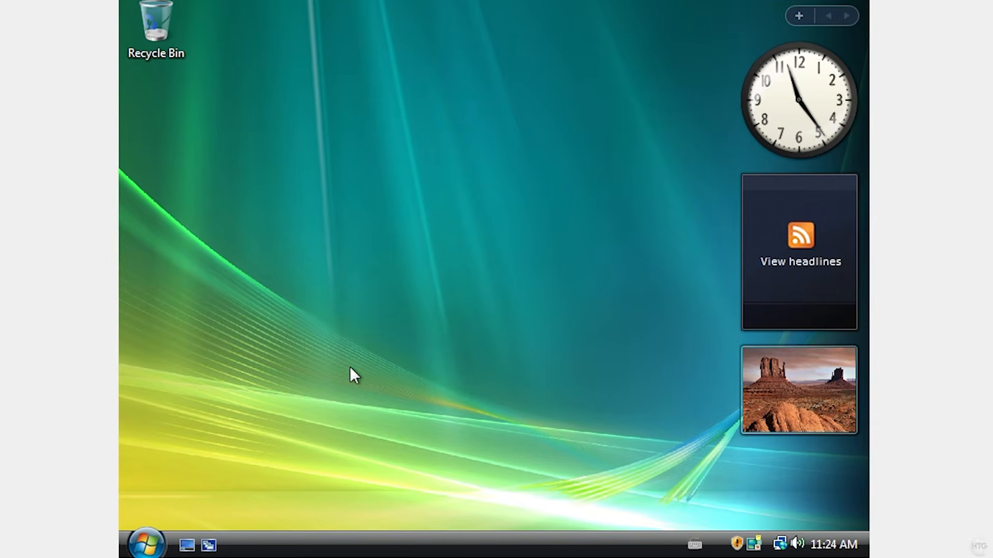
Run VBoxWindowsAdditions-amd64 from the VirtualBox Guest Additions CD drive (D:) and give it permission to continue.
click(158, 547)
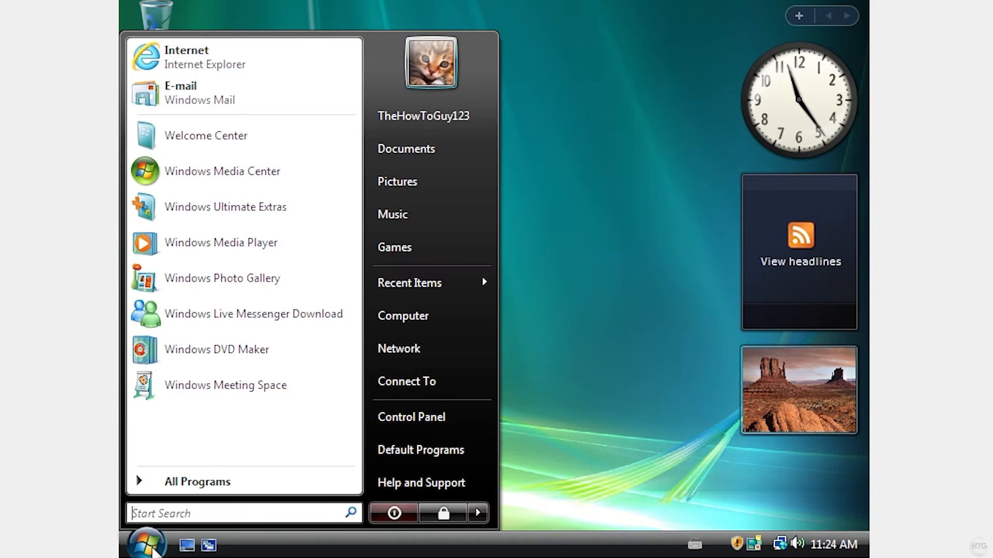
click(422, 312)
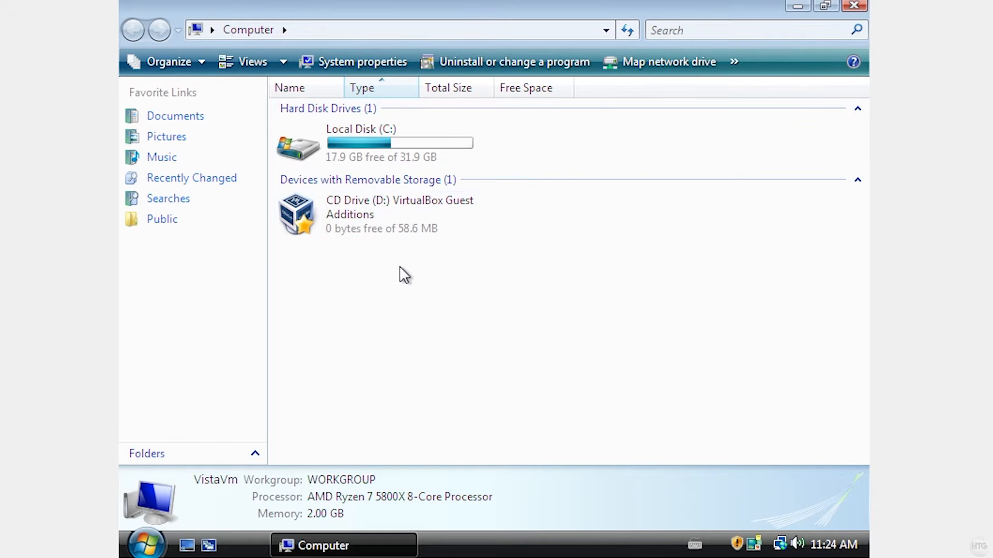
double_click(390, 228)
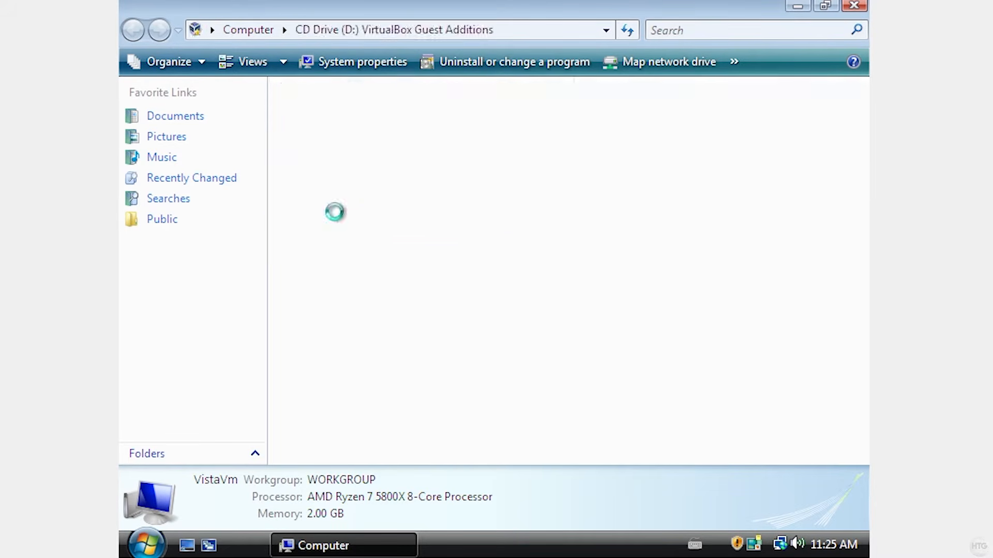
drag(418, 87, 582, 88)
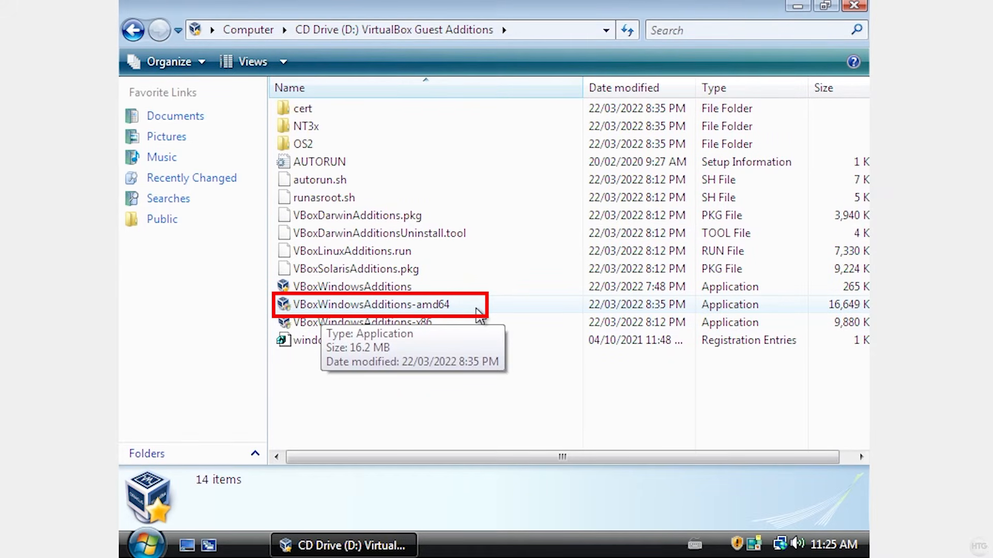
double_click(376, 304)
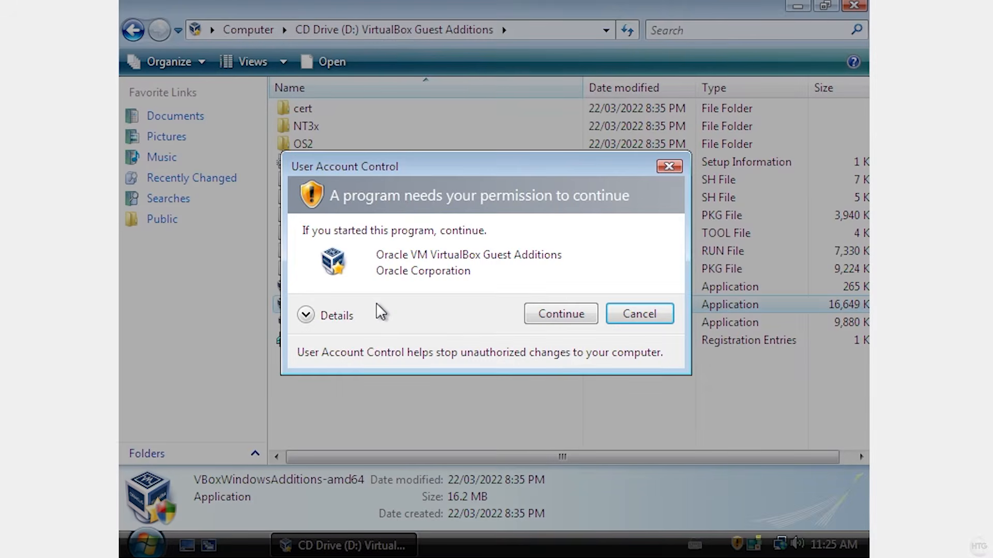
click(538, 314)
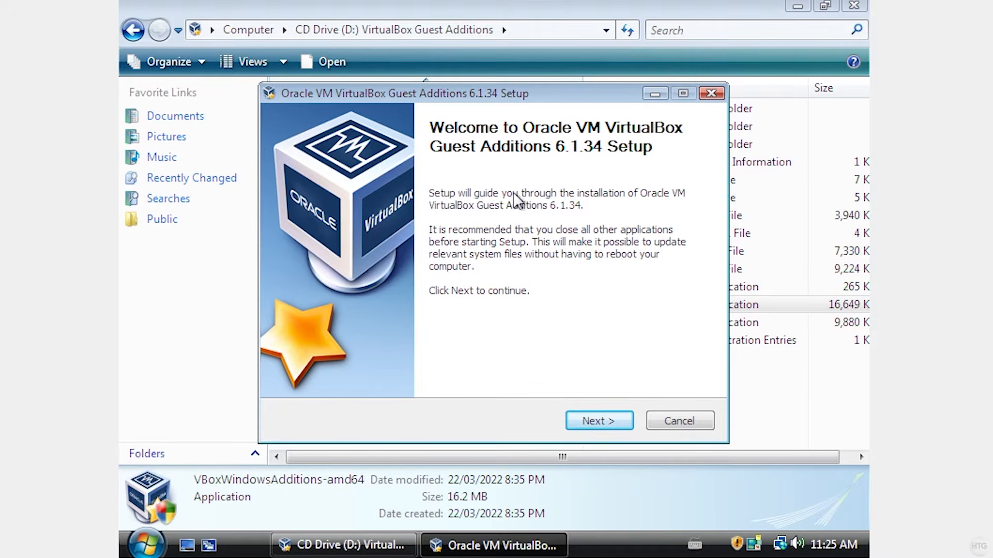
Install Guest Additions 6.1.34 with the default folder and components, always trusting Oracle Corporation software, and reboot now.
click(597, 416)
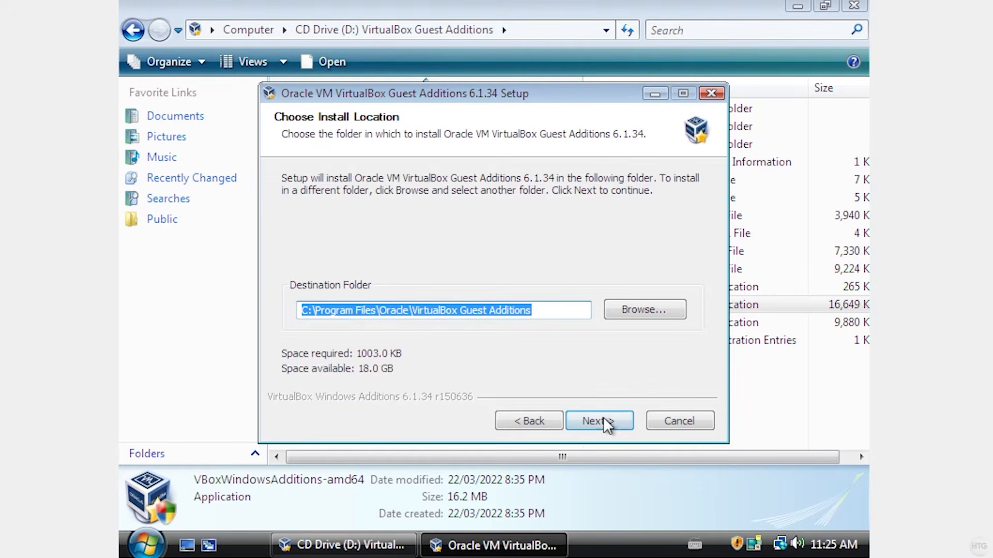
click(605, 418)
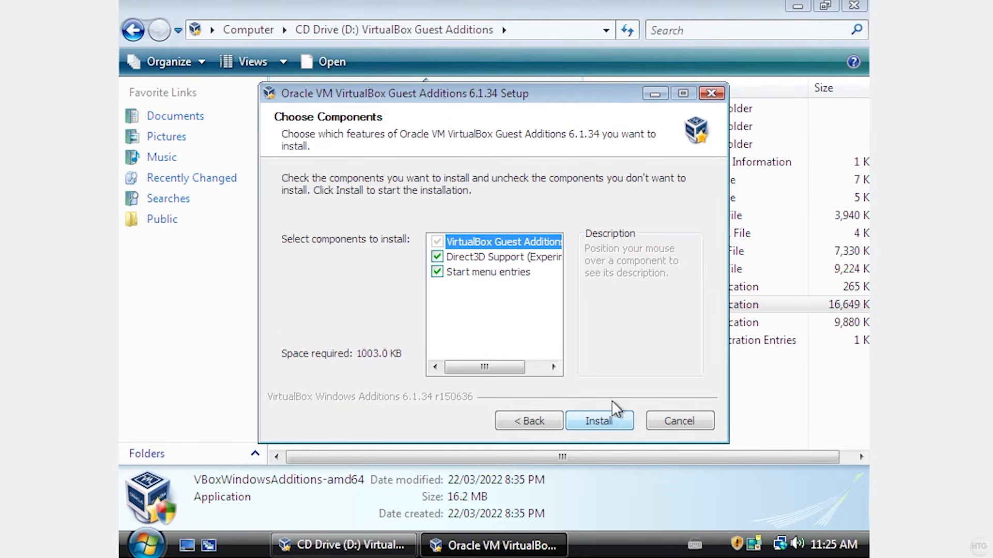
click(615, 416)
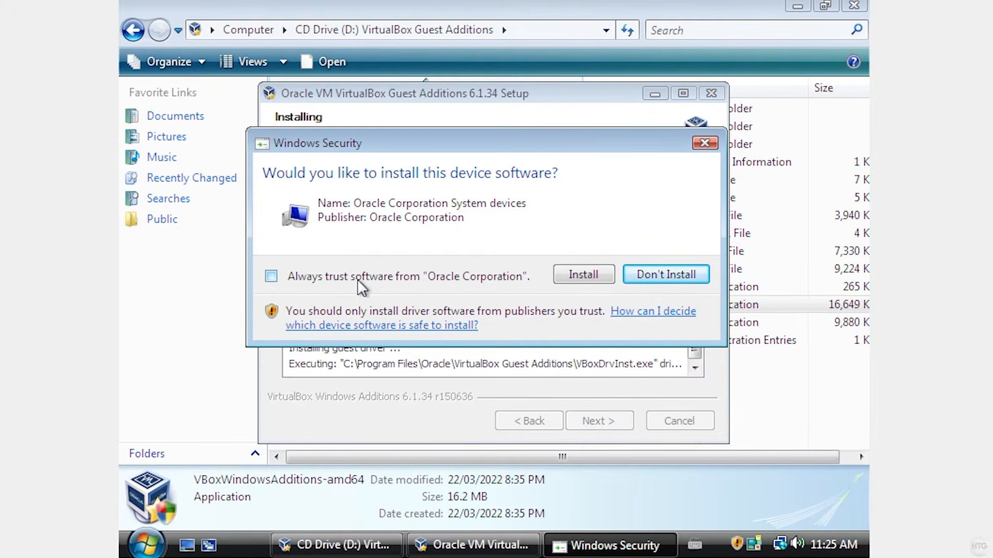
click(333, 277)
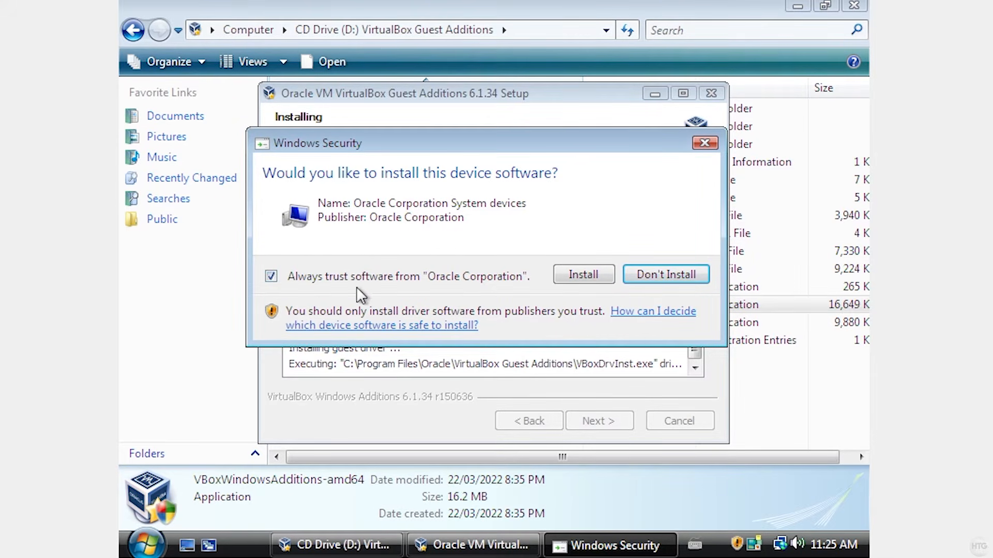
click(583, 272)
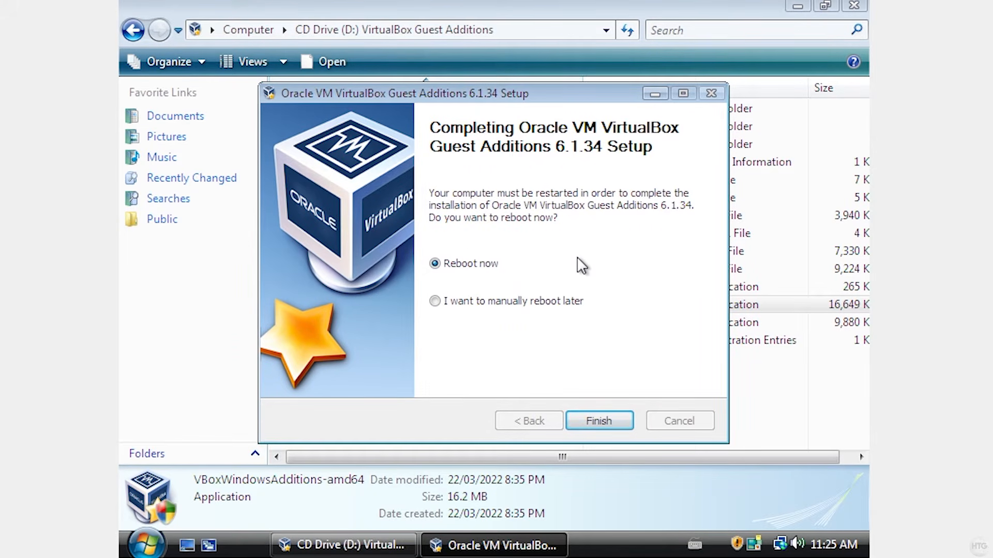
click(600, 424)
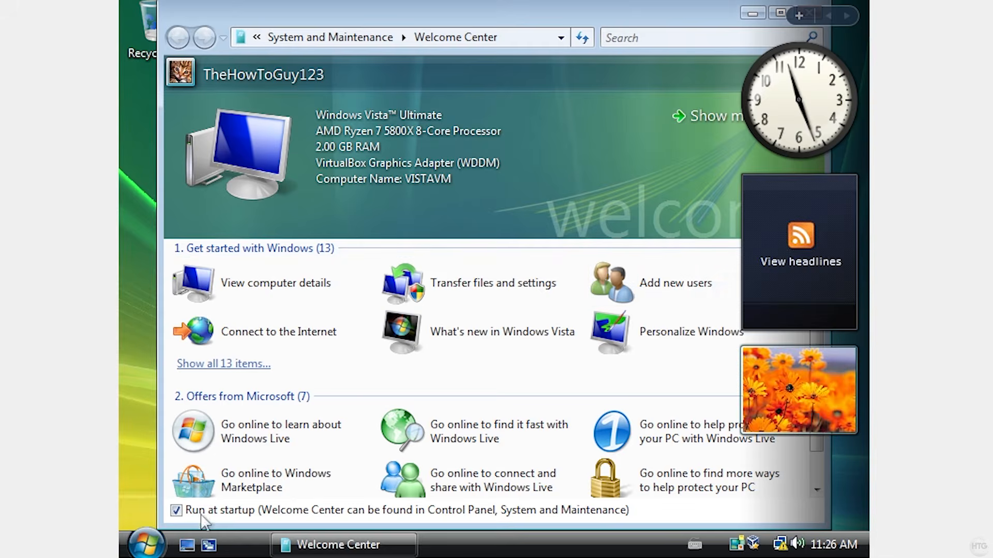
Turn off running the Welcome Center at startup and close its window.
click(247, 515)
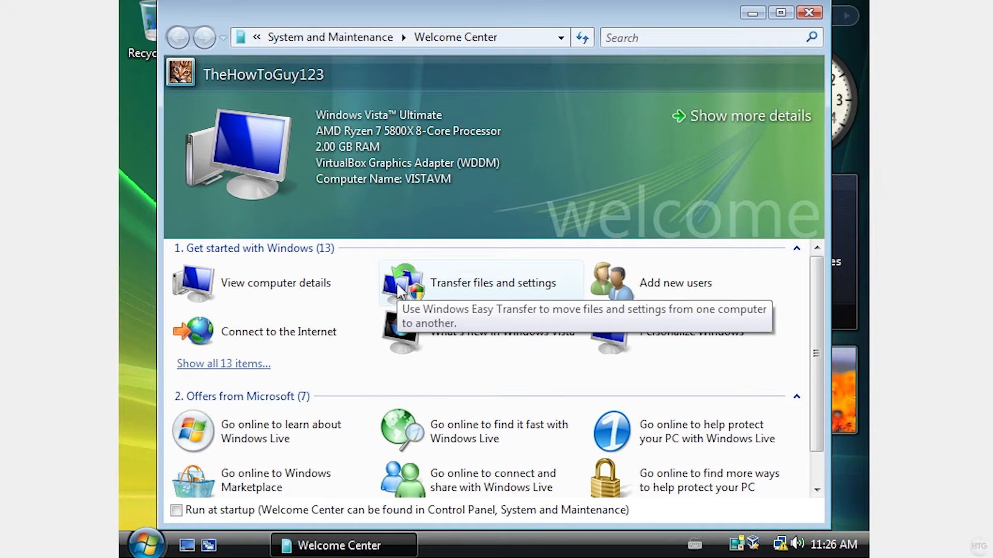
click(809, 13)
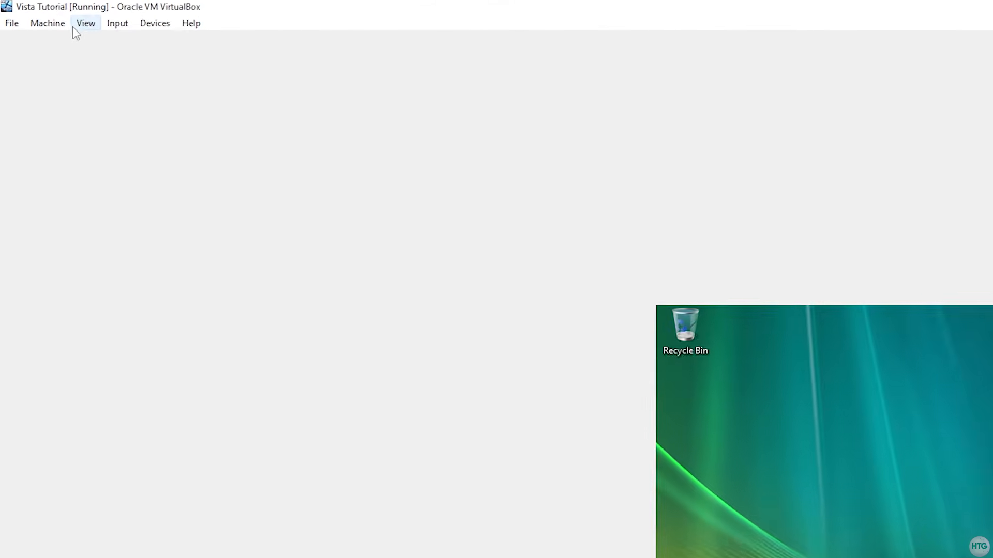
Switch the virtual machine to full-screen mode and confirm the switch.
click(45, 13)
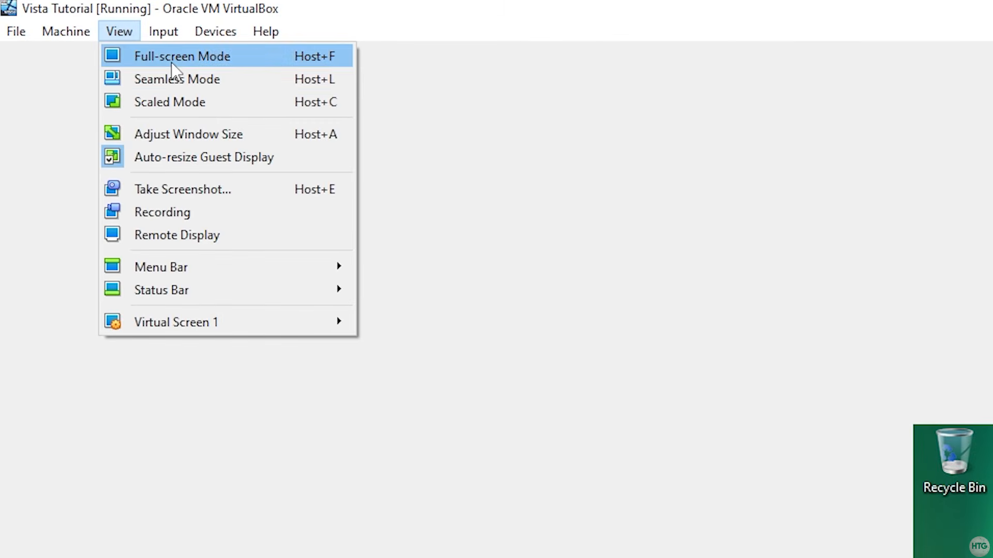
click(65, 24)
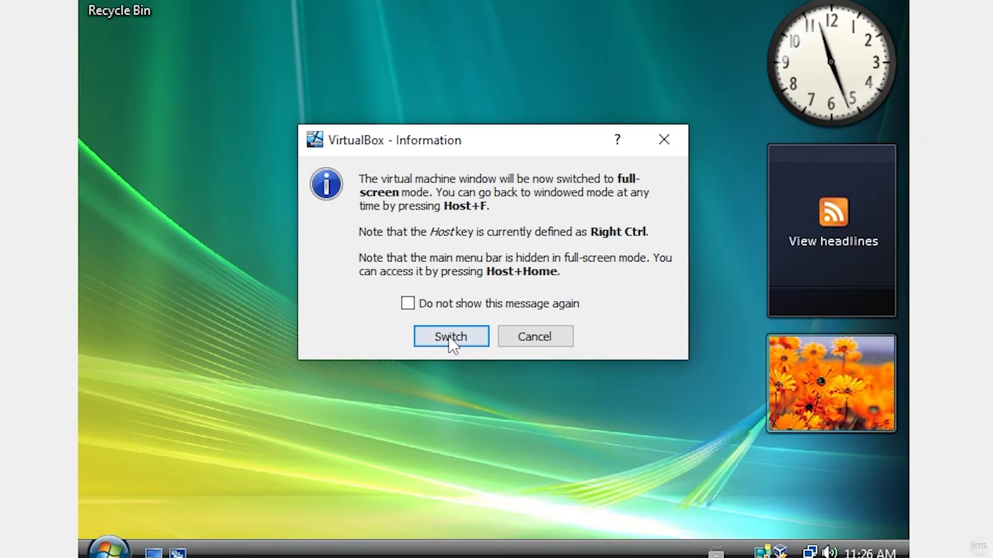
click(448, 337)
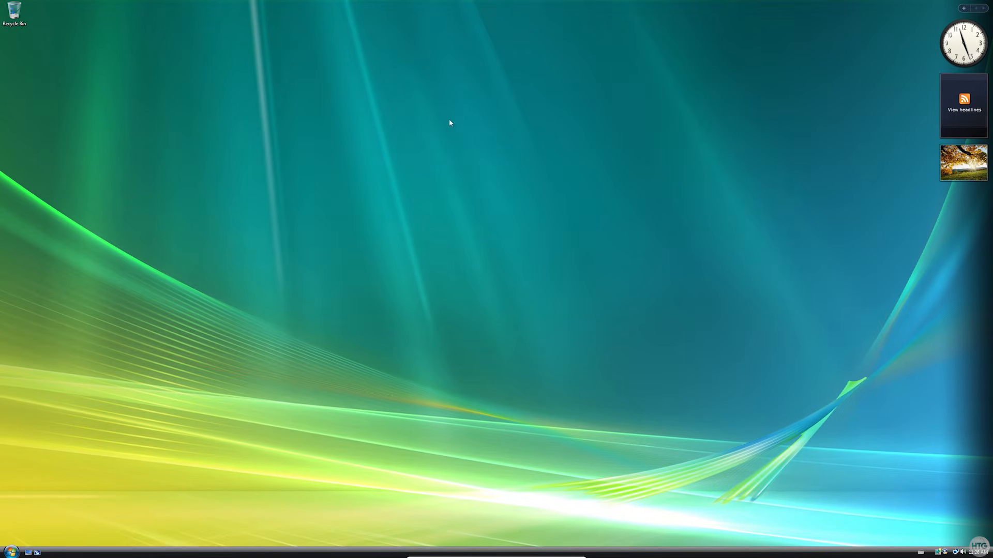
Switch the virtual machine from full-screen mode back to windowed mode.
click(461, 554)
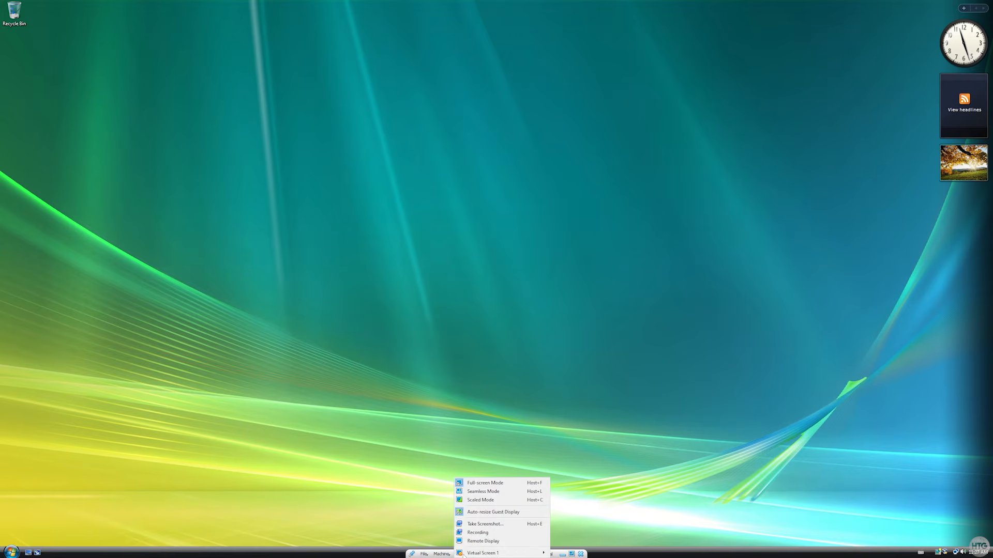
click(495, 483)
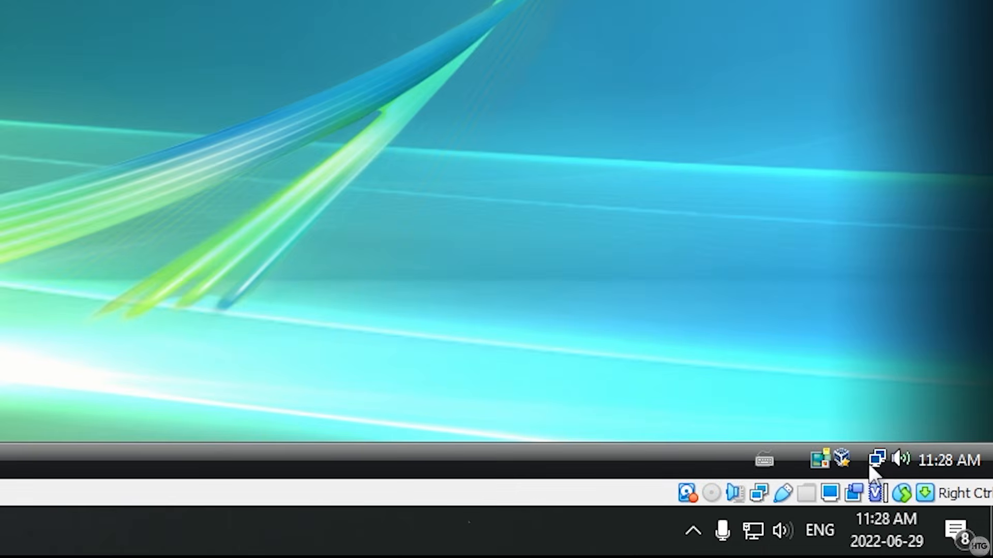
Open Internet Explorer in Vista and postpone its Internet Explorer 9 setup with Ask me later.
mouse_move(955, 529)
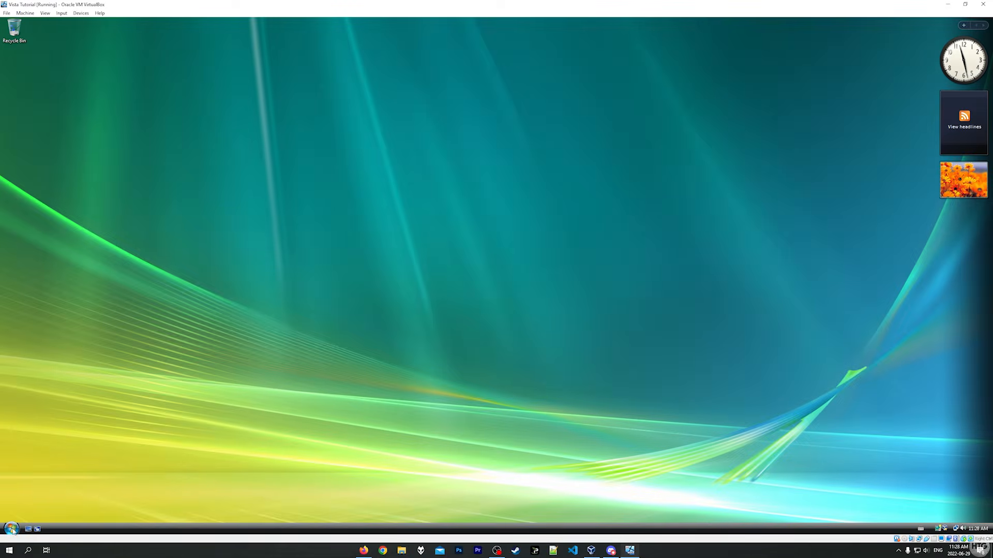
click(10, 528)
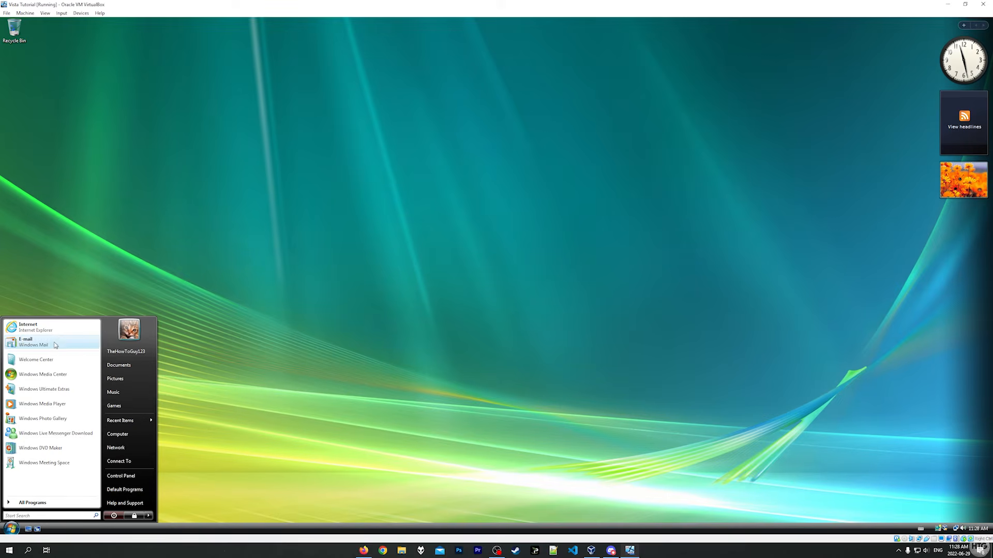
click(39, 327)
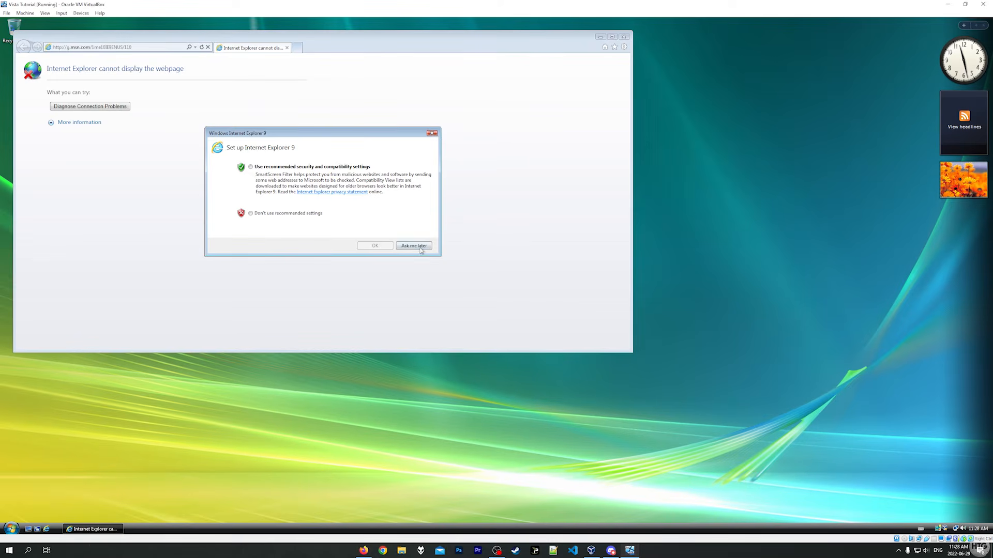
click(413, 246)
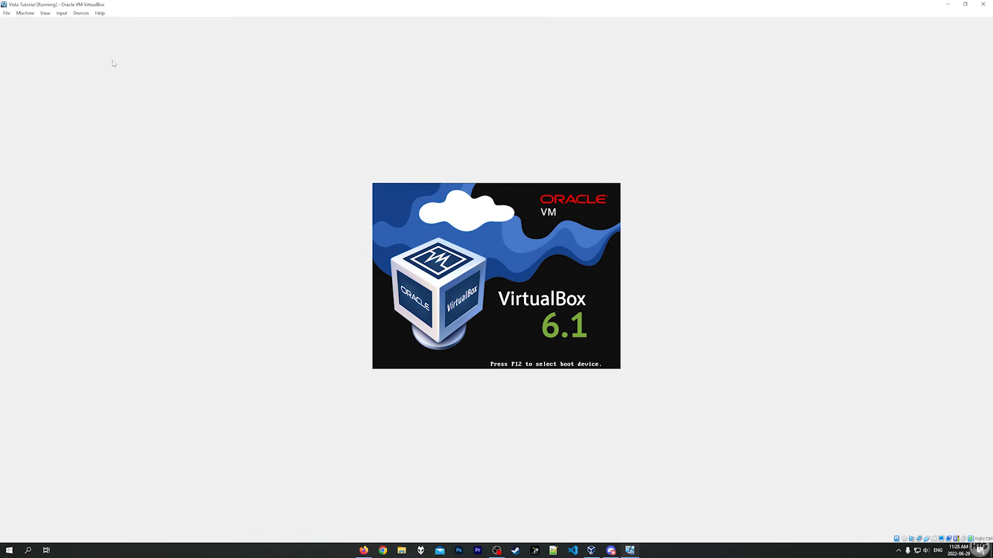
Continue booting Vista and cancel the online check for a solution to the unexpected shutdown.
key(Return)
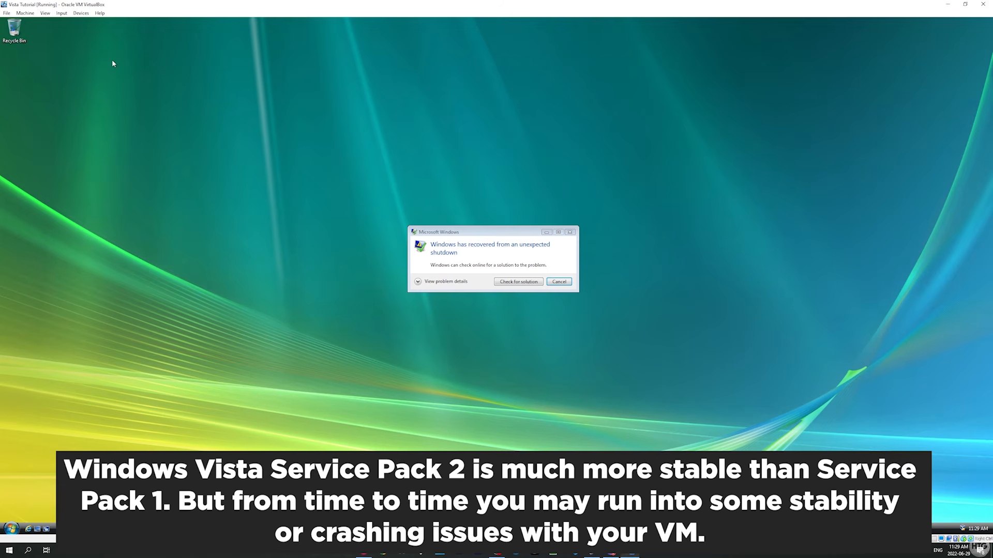
click(559, 281)
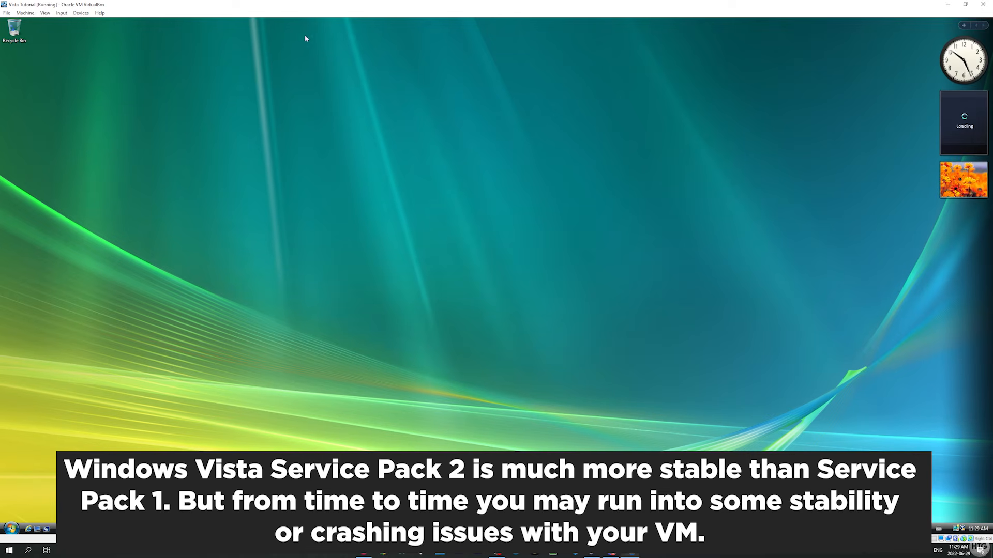
drag(253, 33, 408, 221)
click(11, 529)
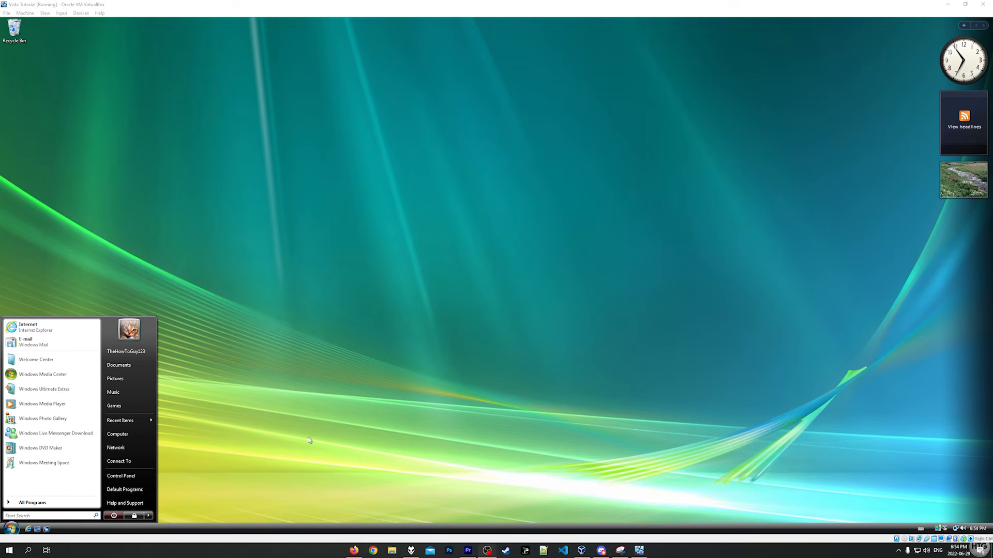
click(310, 441)
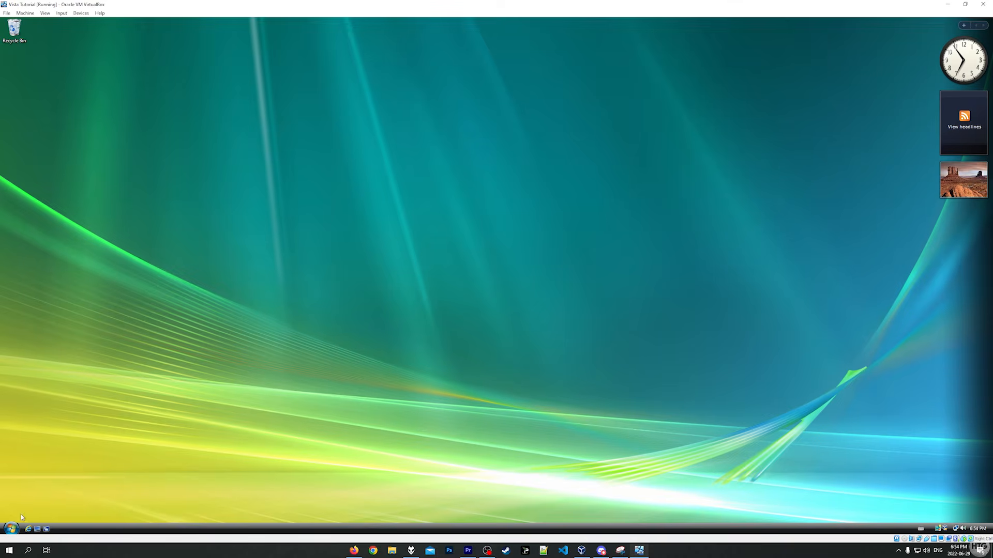
Copy the Firefox installer from the Vista shared folder on network computer VBOXSVR to the desktop and close the folder window.
click(11, 527)
click(120, 449)
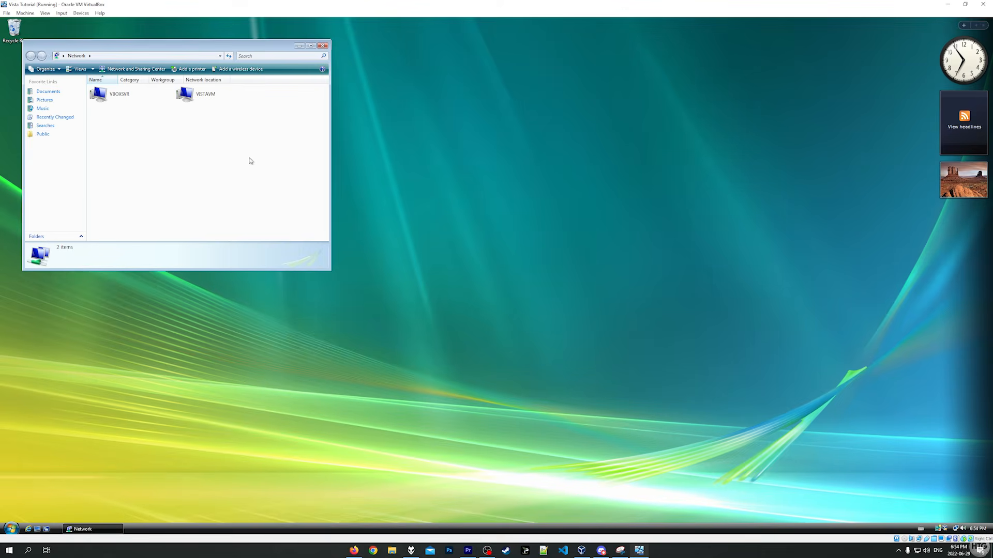
double_click(159, 110)
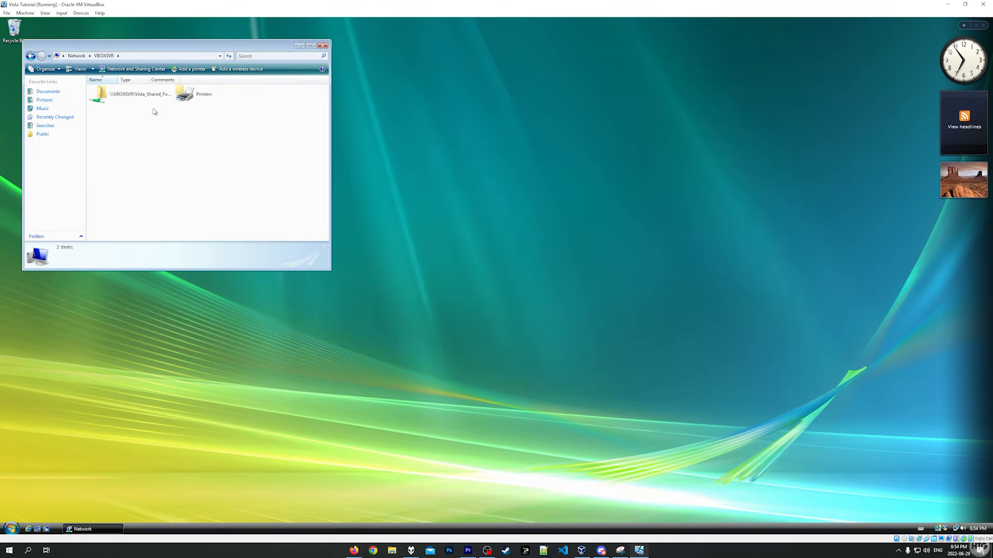
double_click(155, 106)
drag(112, 92, 440, 151)
click(322, 45)
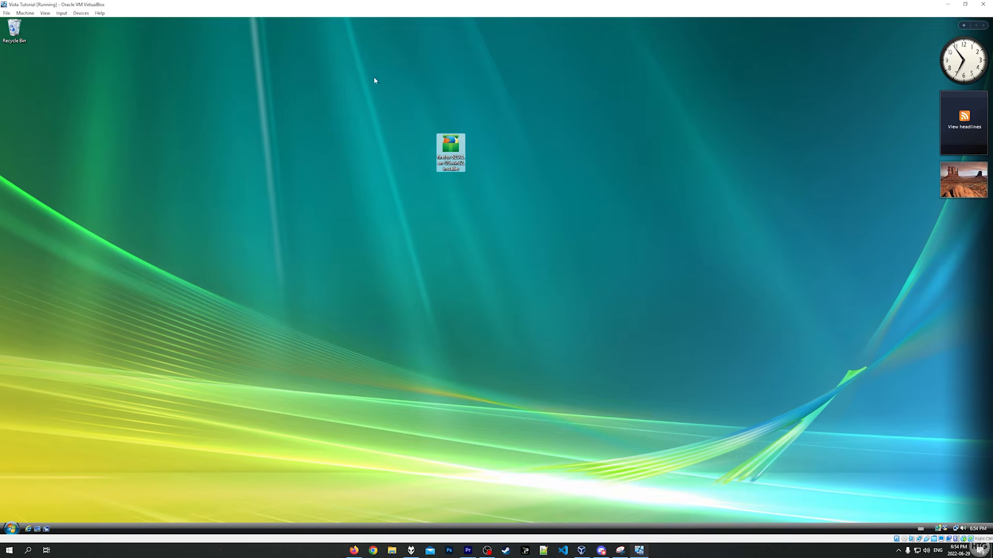
Run the Firefox installer from the desktop, give it permission to continue, and complete the setup wizard with its default options.
double_click(455, 156)
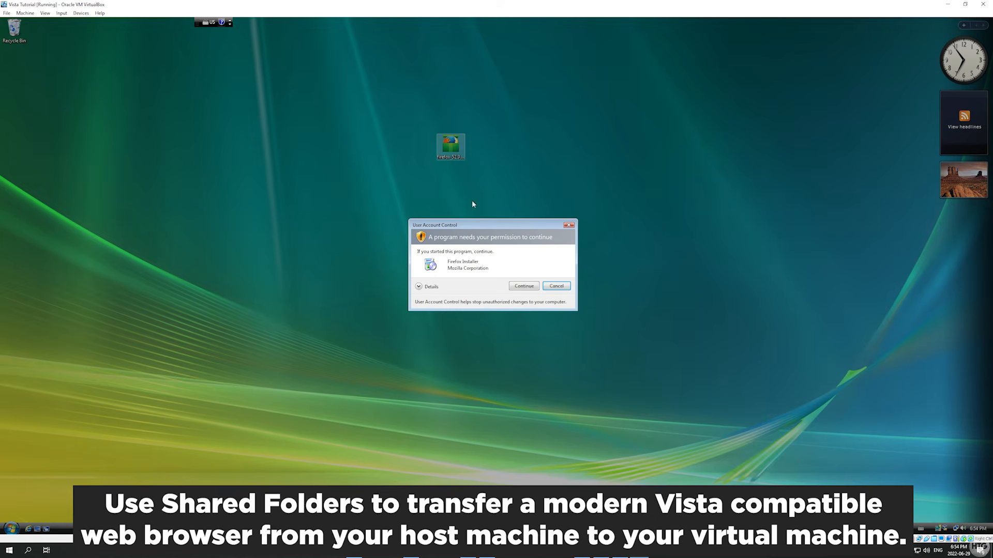
click(523, 283)
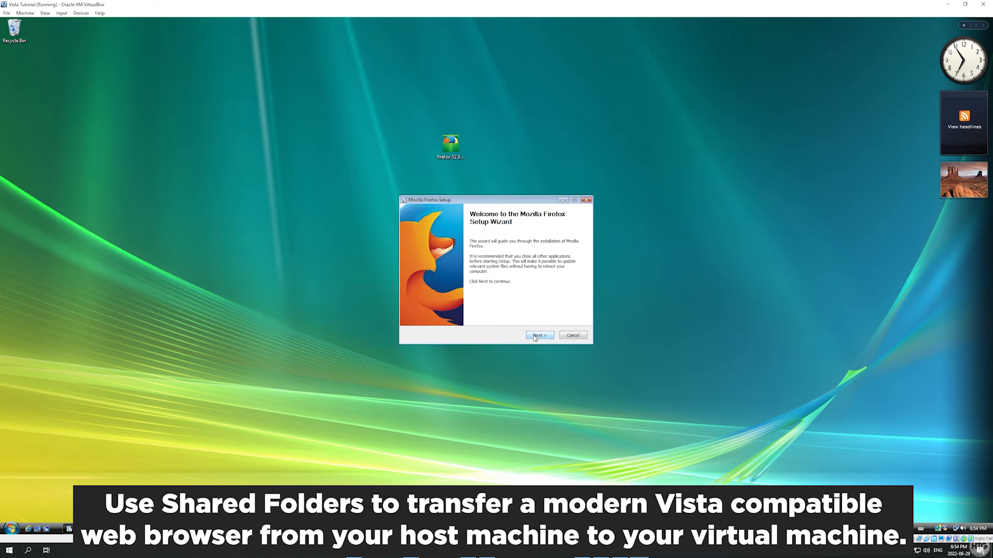
click(537, 335)
click(537, 335)
click(538, 335)
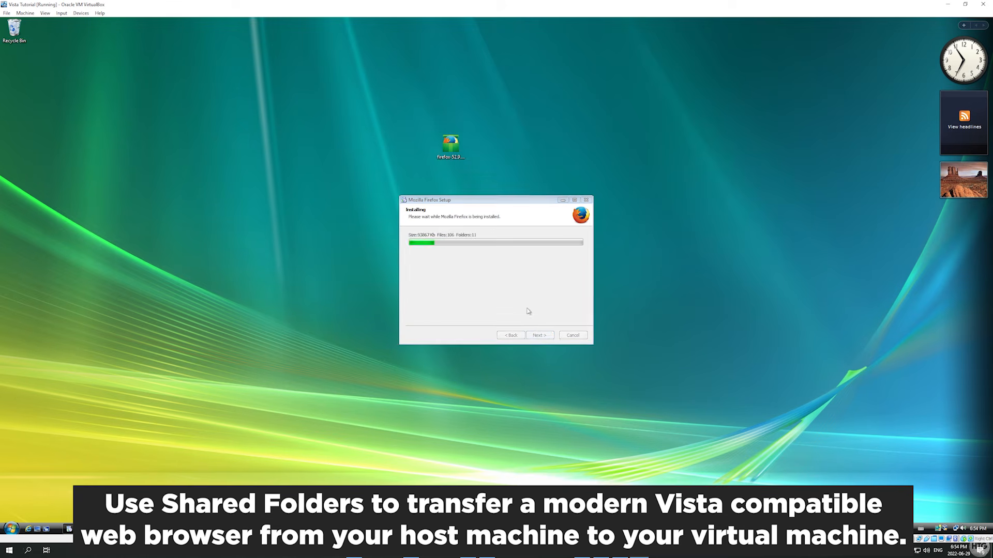
click(538, 335)
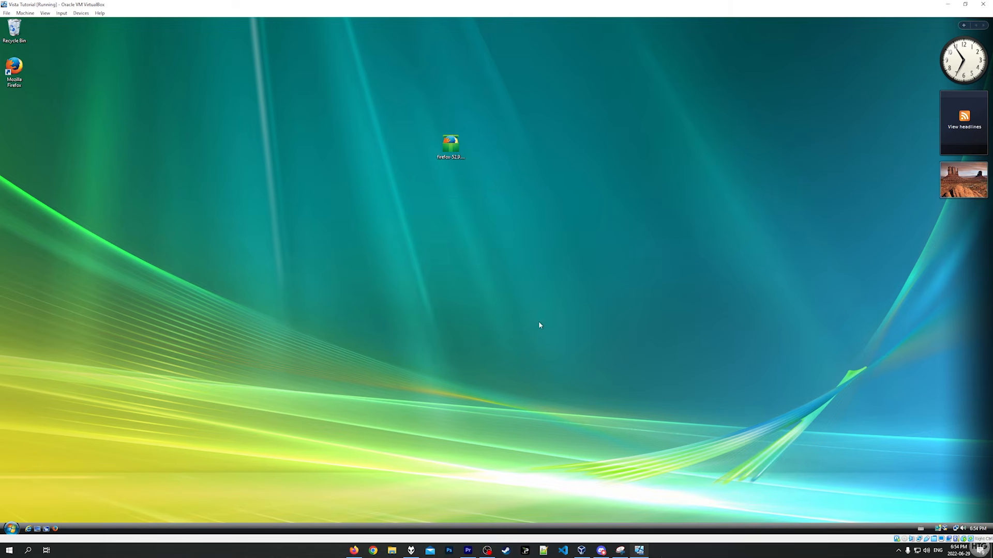
click(543, 334)
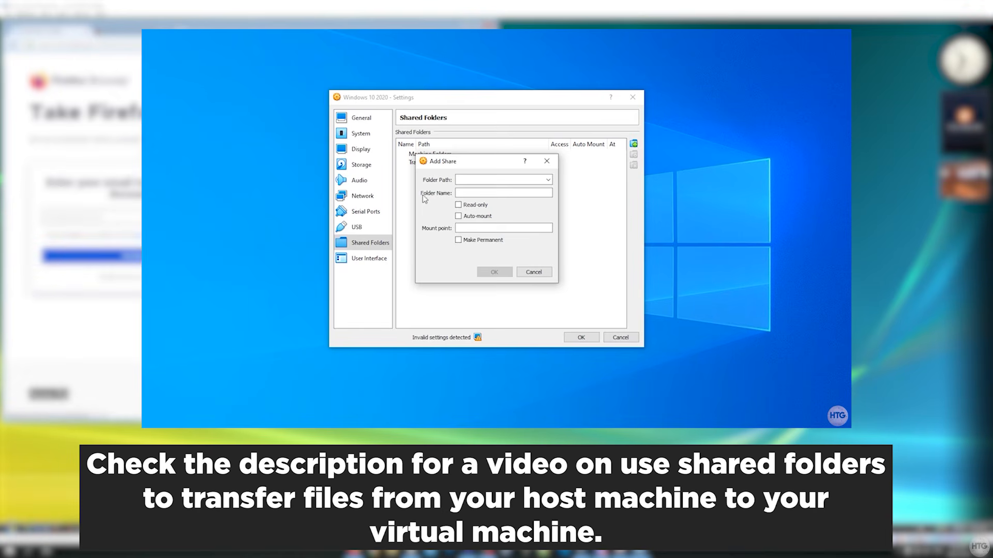
Choose Other for the folder path of the new share in the Windows 10 2020 machine's Shared Folders settings.
click(553, 175)
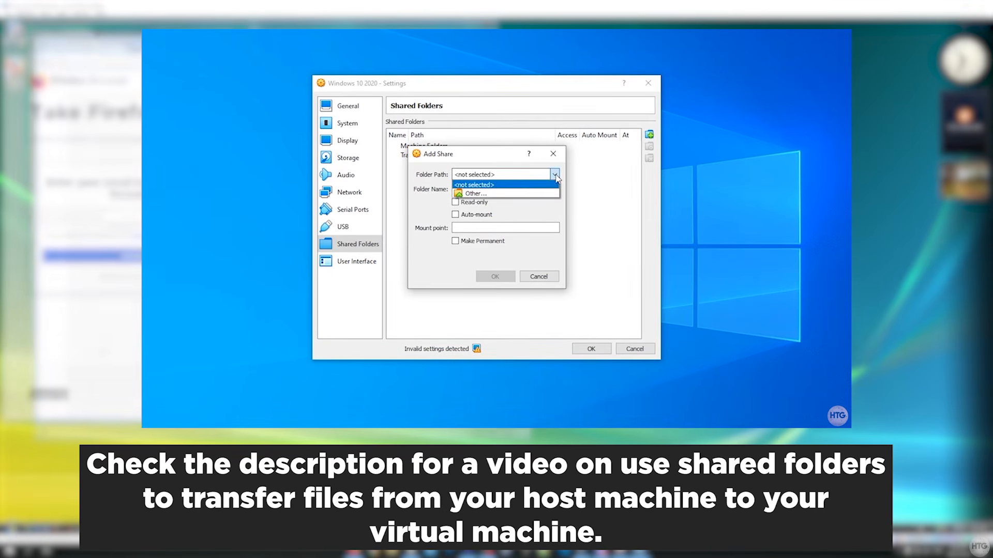
click(465, 193)
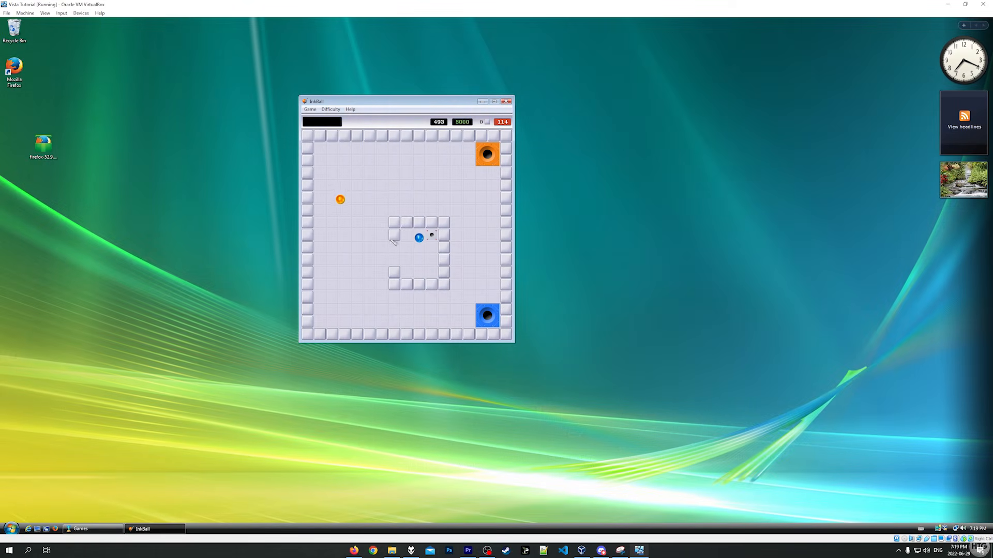
Draw ink lines in InkBall between the outer walls and the central block structure to steer the balls.
drag(389, 229, 290, 199)
mouse_move(390, 130)
mouse_down()
mouse_move(387, 168)
mouse_move(407, 223)
mouse_up()
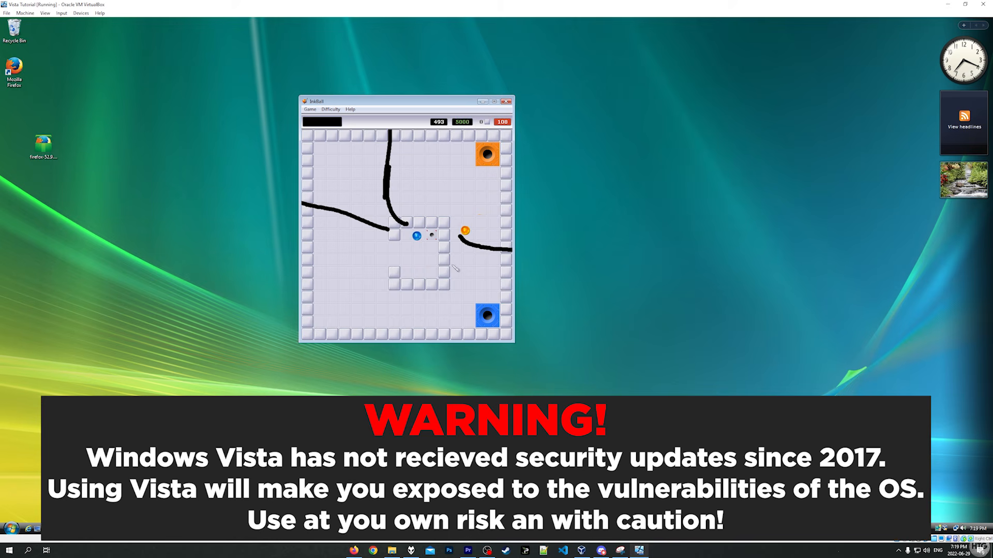
drag(451, 266, 512, 274)
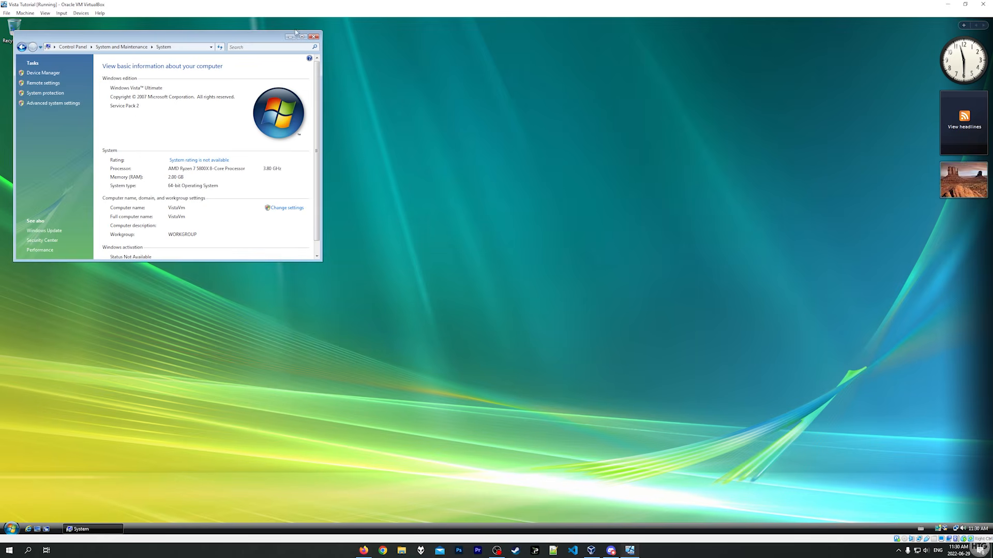
Maximize the System window to view the basic information about the Vista computer.
double_click(300, 39)
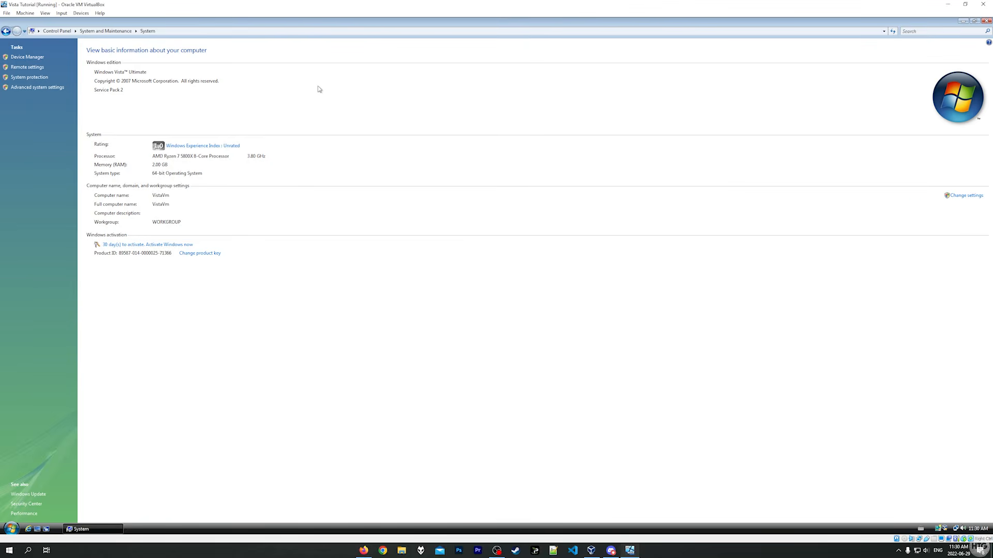